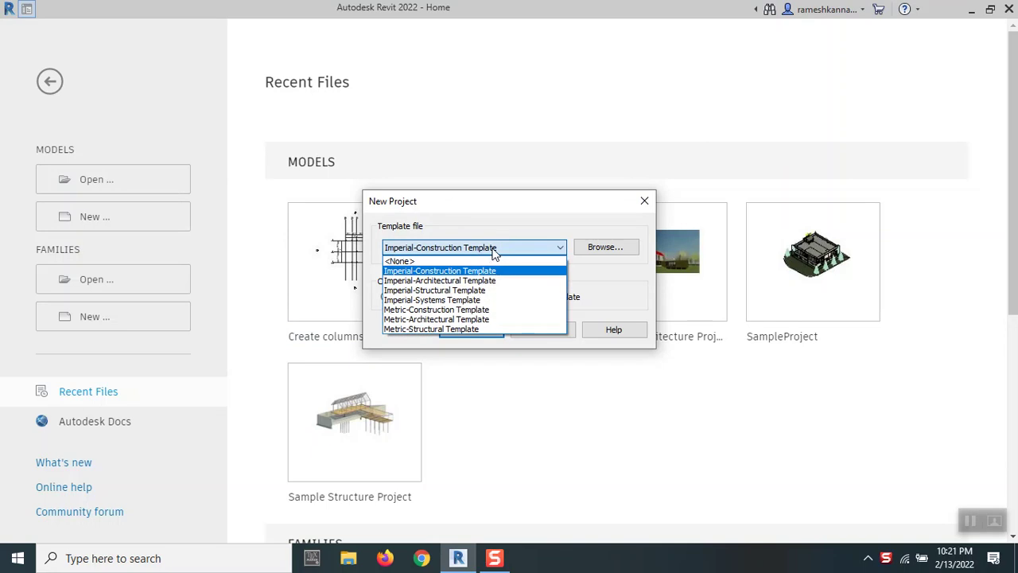
Step: Create a new project from the Metric-Construction Template
left_click(491, 312)
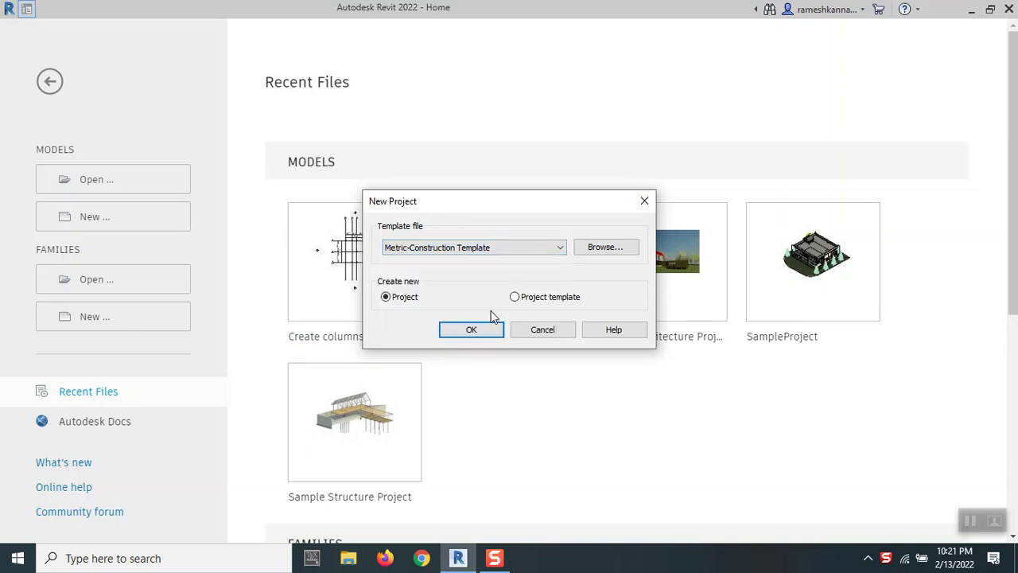
left_click(471, 332)
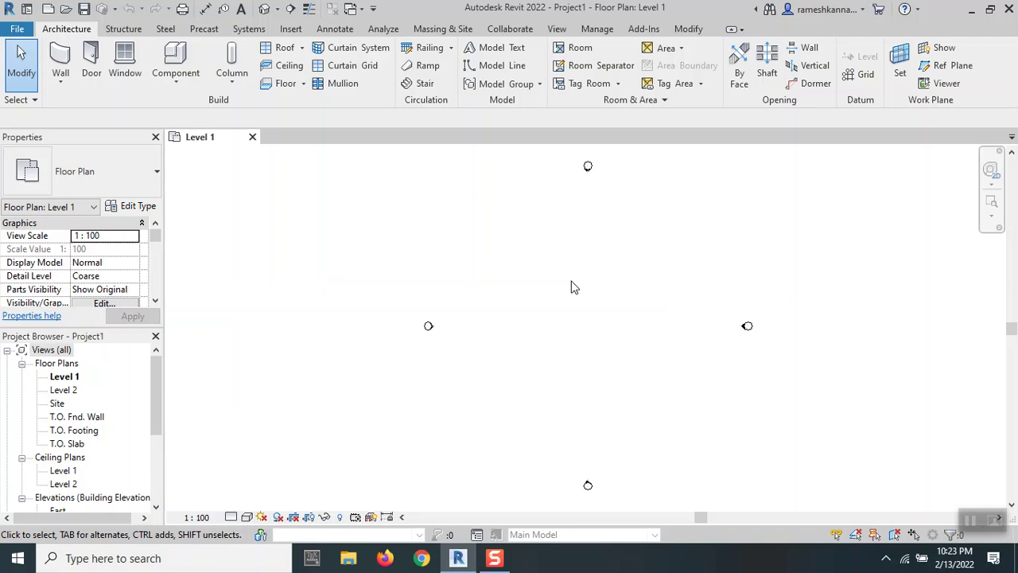
Step: Set the project's length units to centimeters with rounding to 1 decimal place
key("u")
key("n")
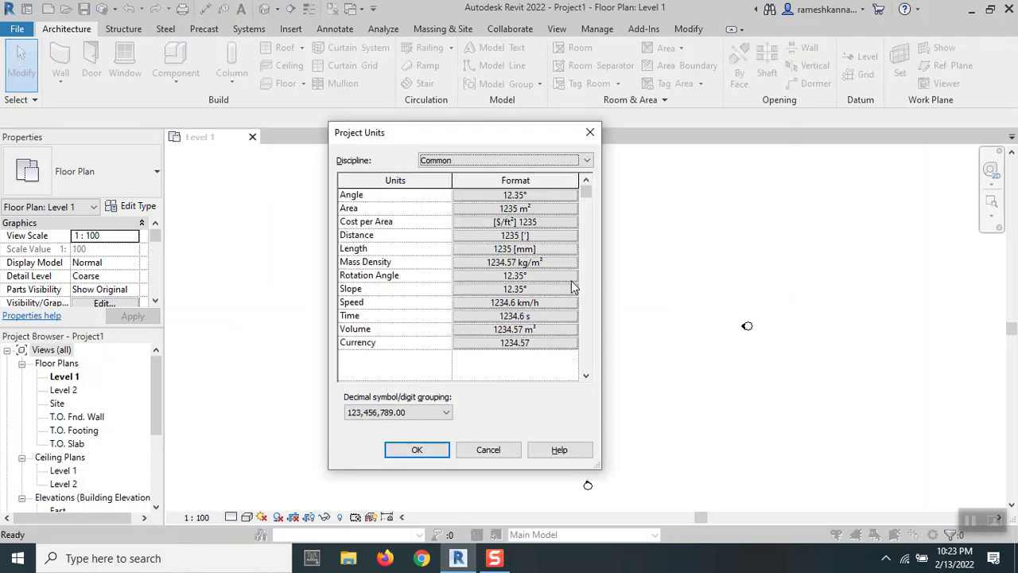
left_click_drag(427, 136, 479, 136)
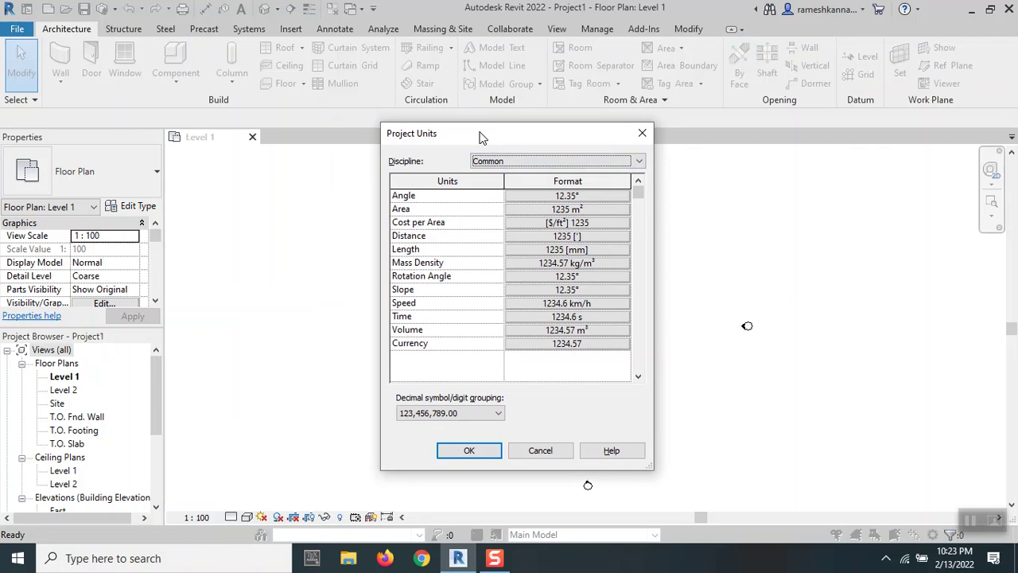
left_click(575, 256)
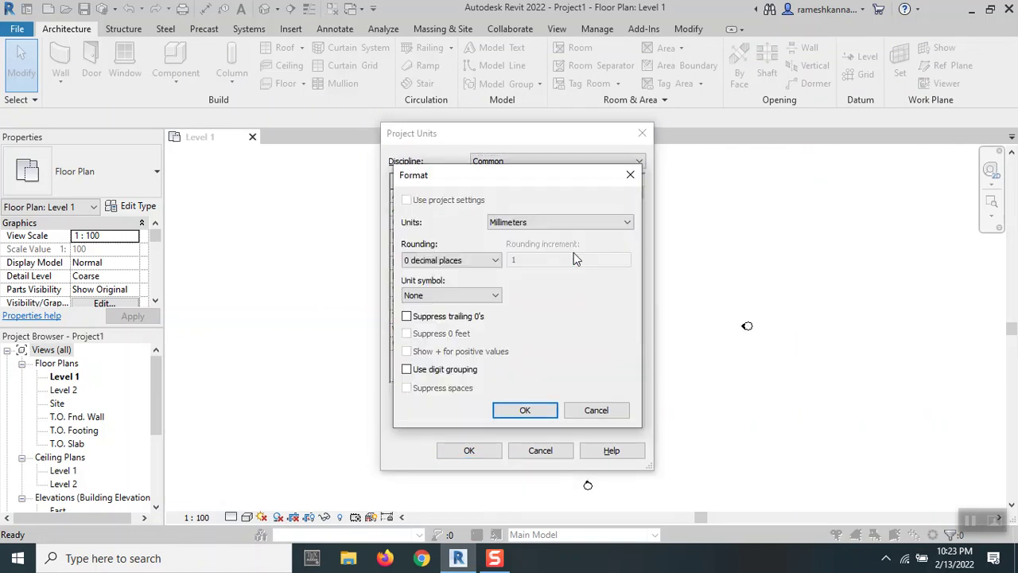
left_click(575, 223)
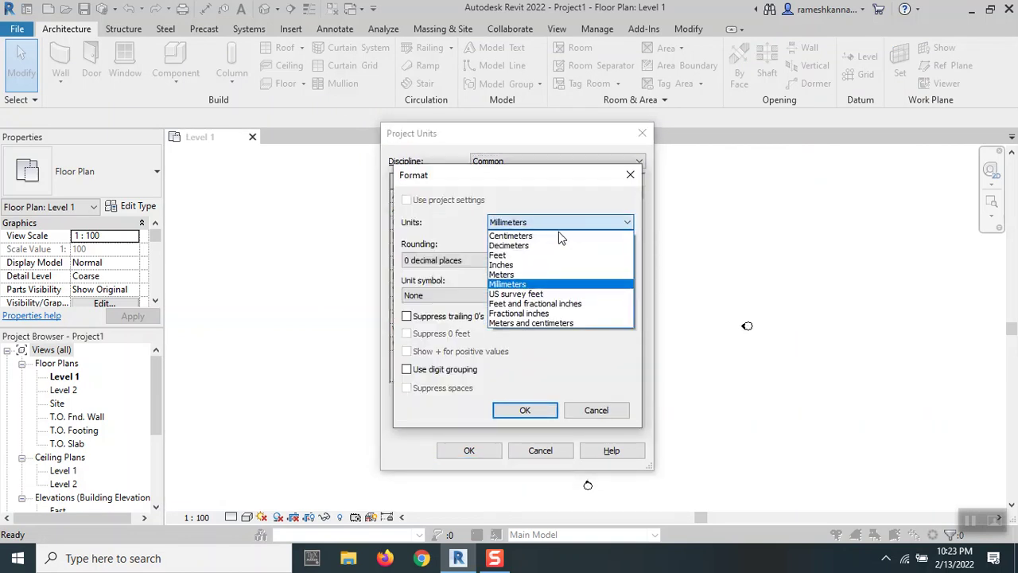
left_click(556, 236)
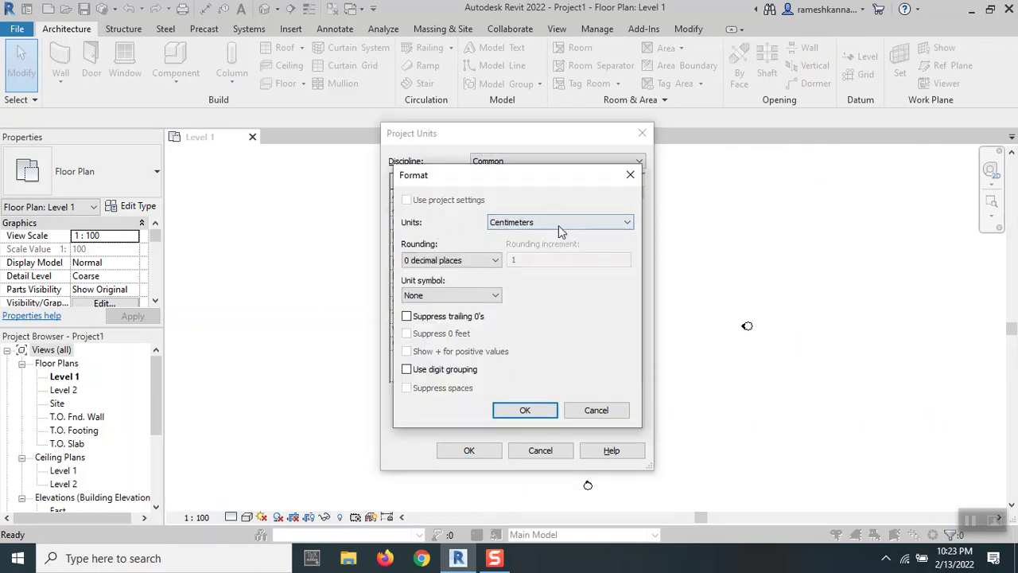
left_click(463, 261)
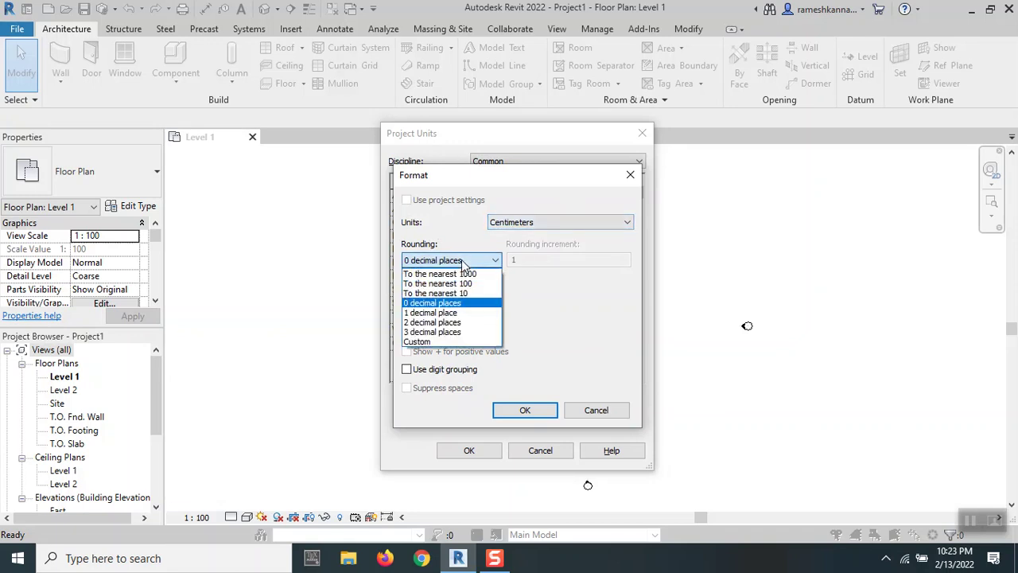
left_click(453, 311)
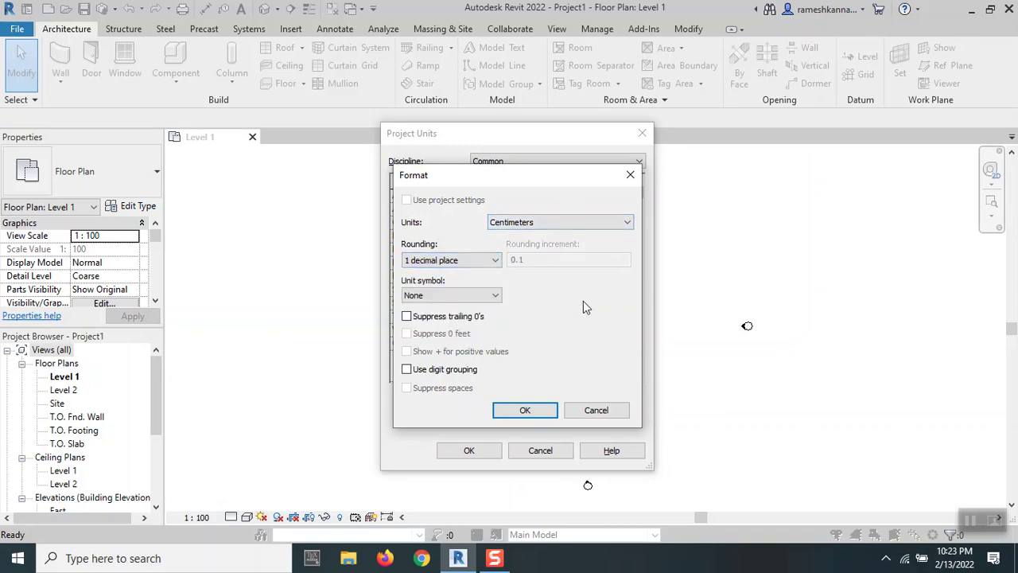
left_click(524, 410)
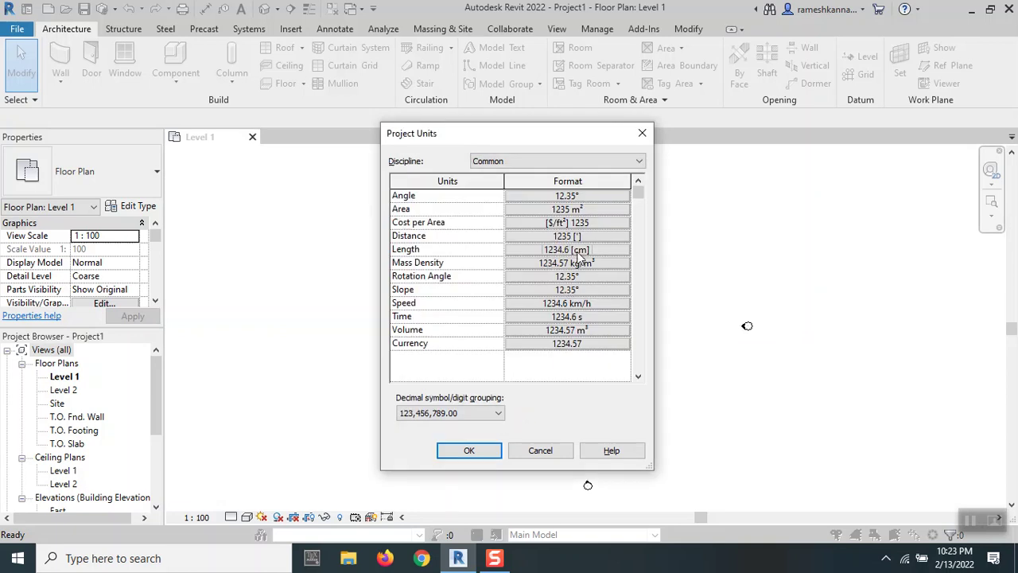
left_click(468, 450)
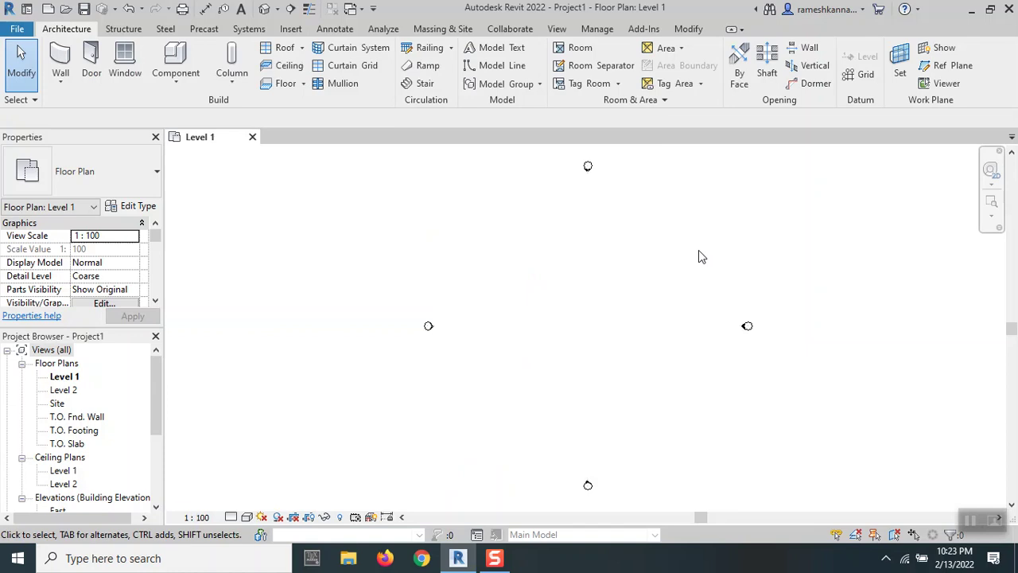
Step: Draw a horizontal grid line on Level 1, between the north elevation marker and the east and west markers
left_click(858, 77)
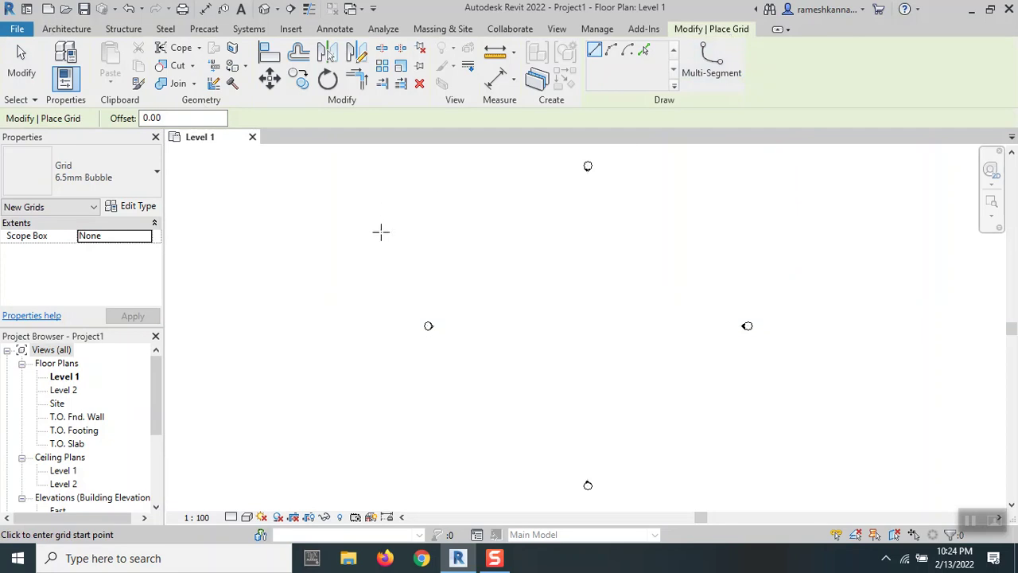
left_click(463, 255)
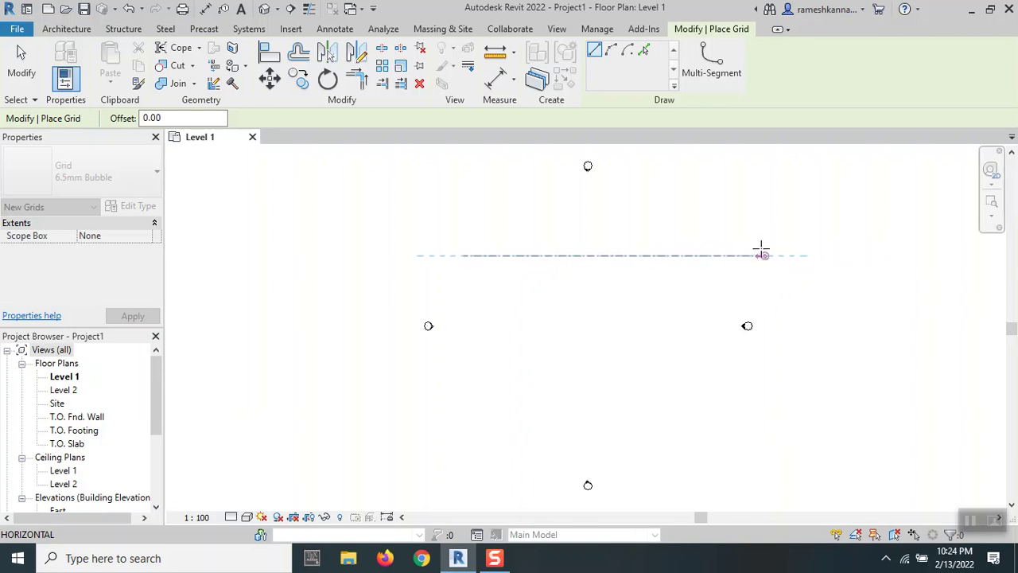
left_click(760, 253)
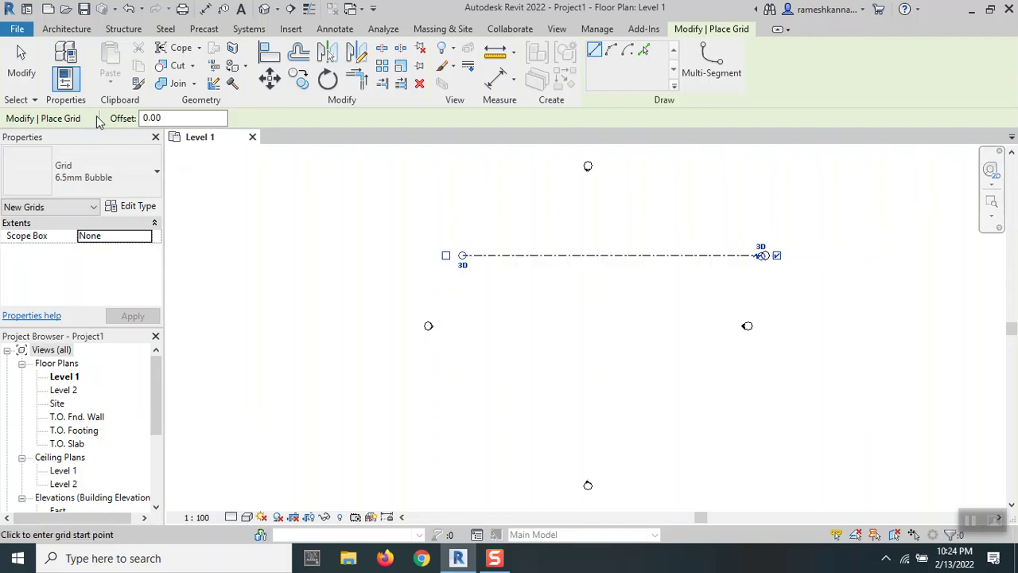
left_click(21, 64)
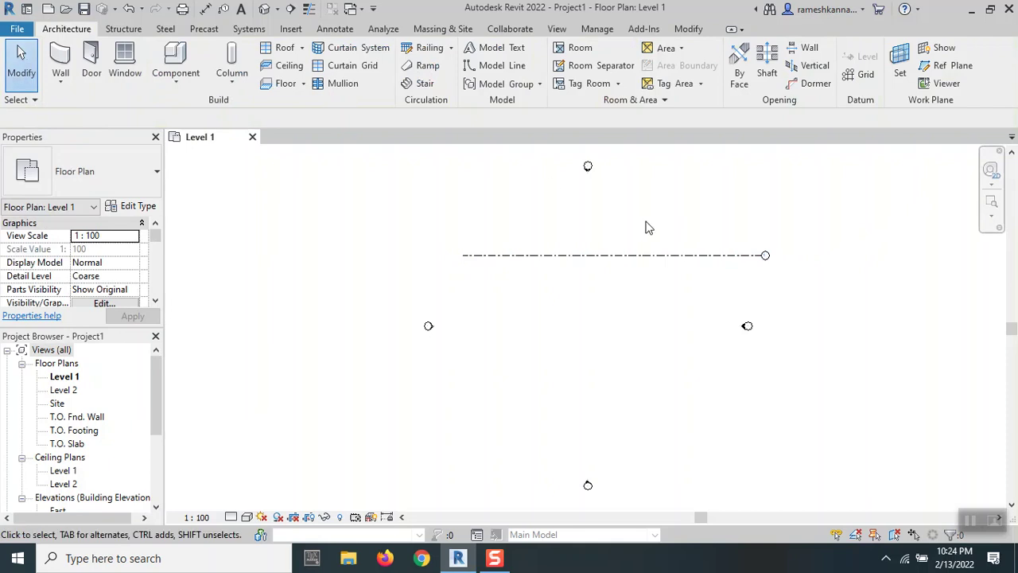
Step: Show the bubble at the left end of grid 1 and hide the one at its right end
scroll(710, 265, "up", 5)
scroll(752, 264, "up", 1)
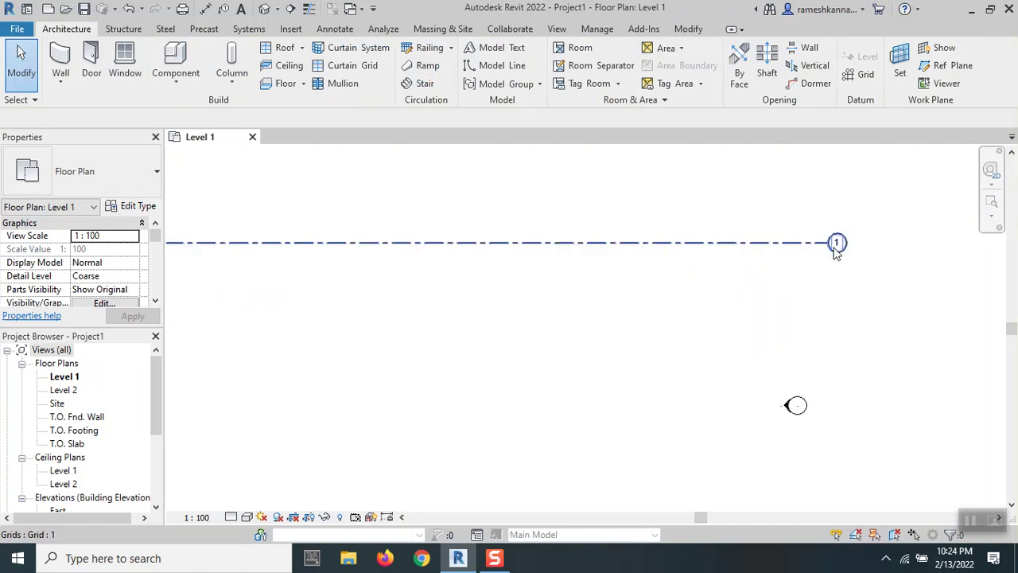
scroll(776, 287, "down", 1)
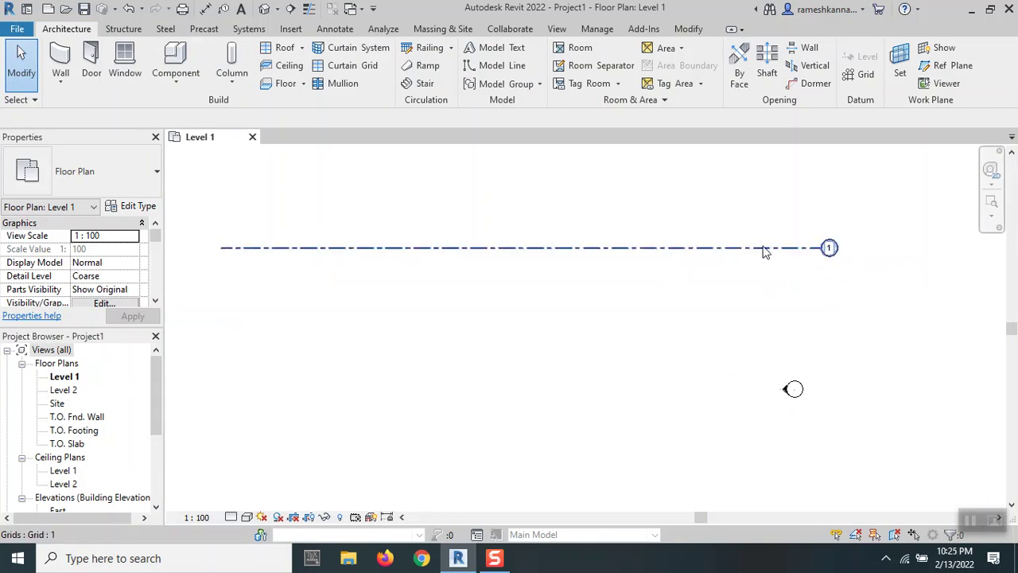
left_click(269, 249)
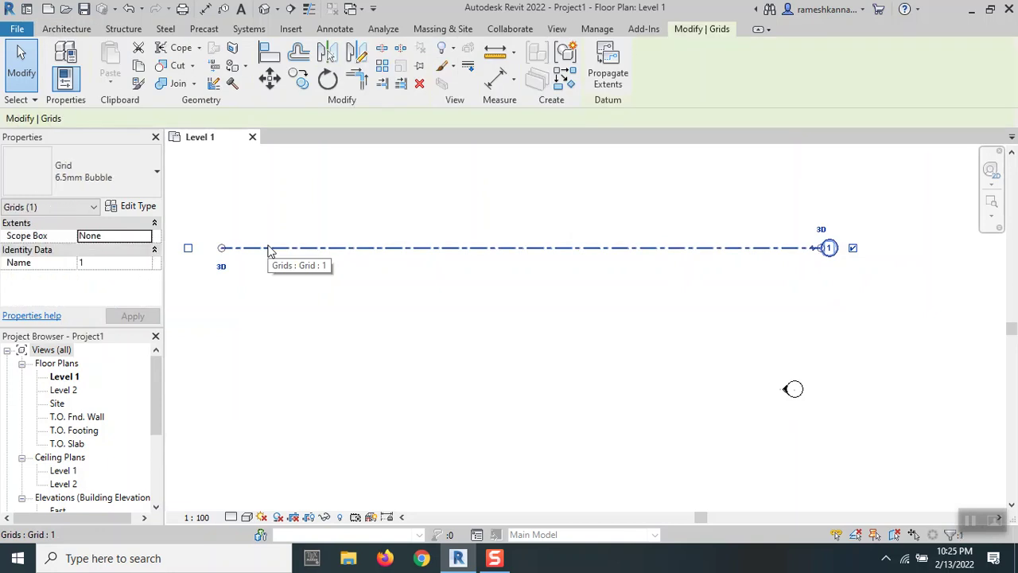
left_click(189, 249)
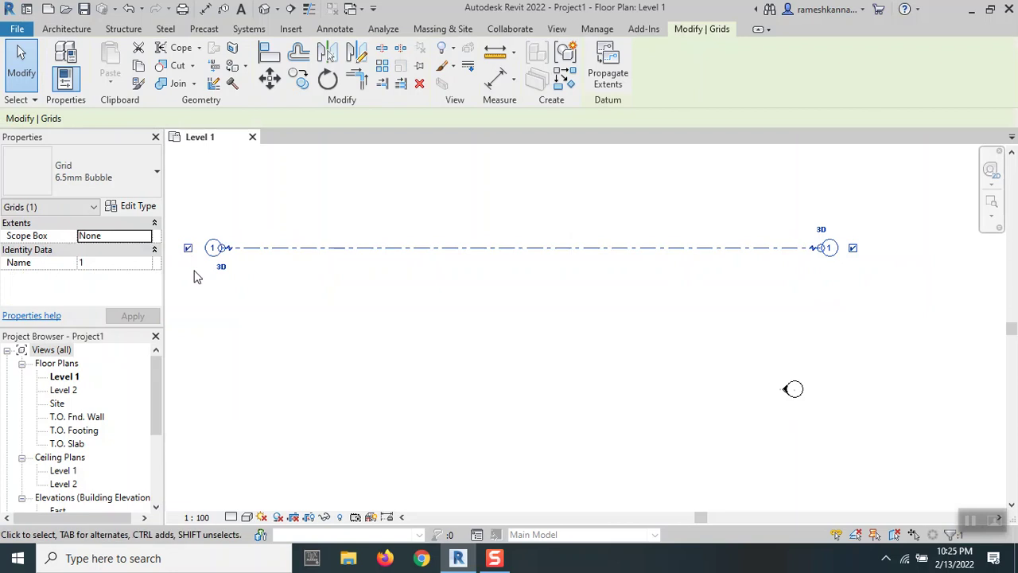
left_click(268, 288)
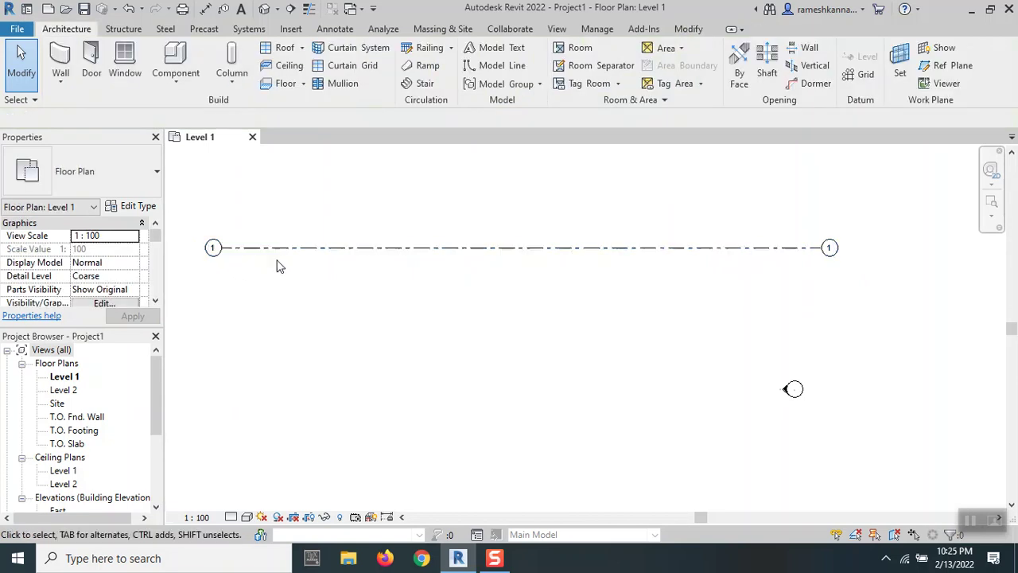
left_click(838, 254)
left_click(852, 248)
left_click(839, 306)
scroll(534, 287, "down", 1)
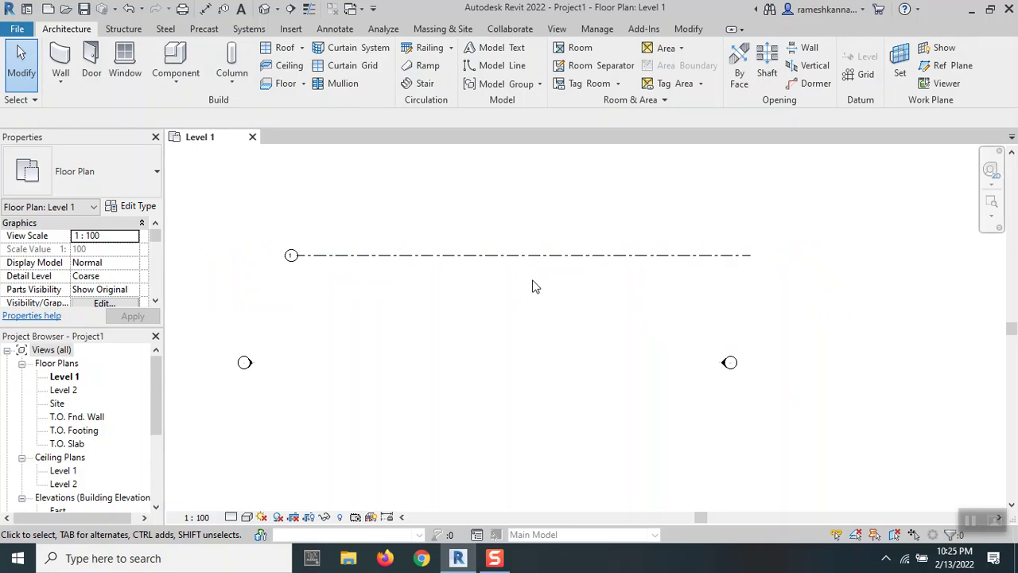
Step: Copy grid 1 straight down at a distance of 453 cm
left_click(509, 256)
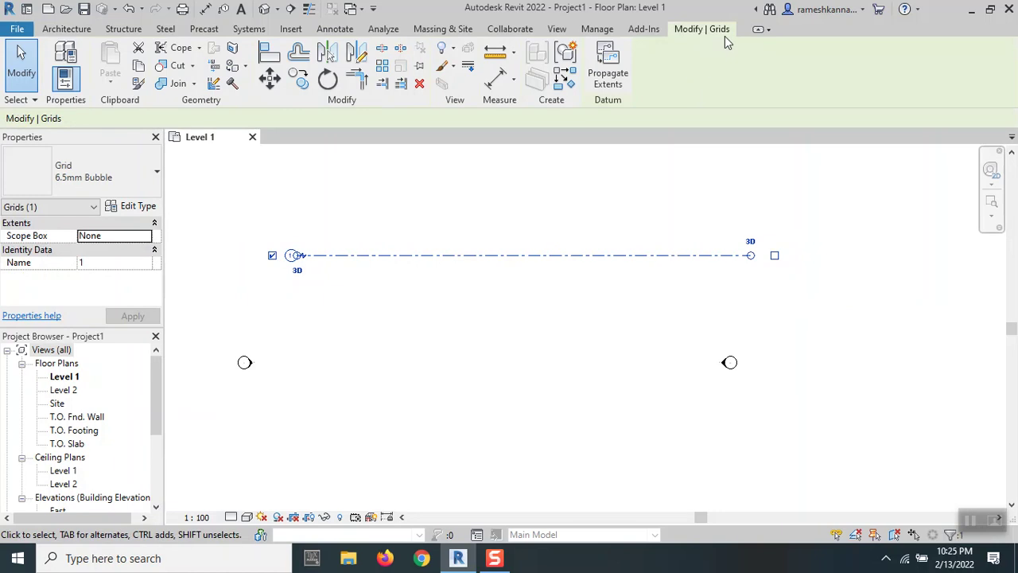
left_click(296, 87)
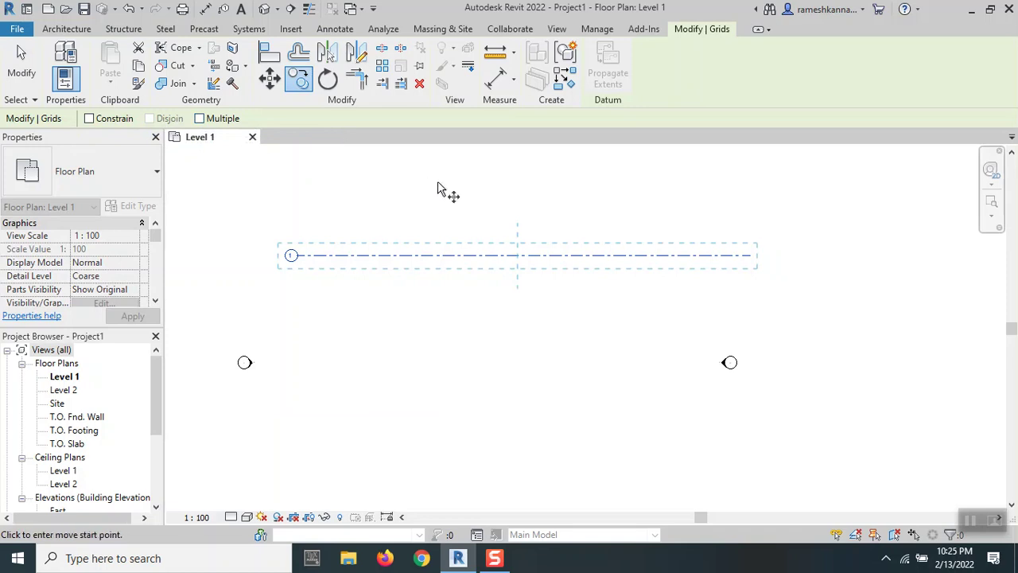
left_click(507, 256)
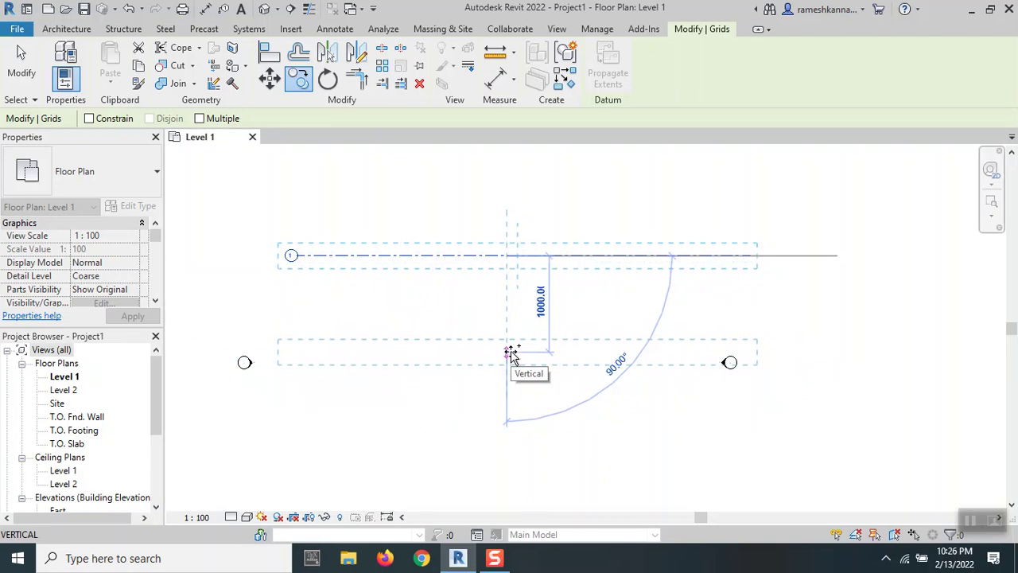
type("45")
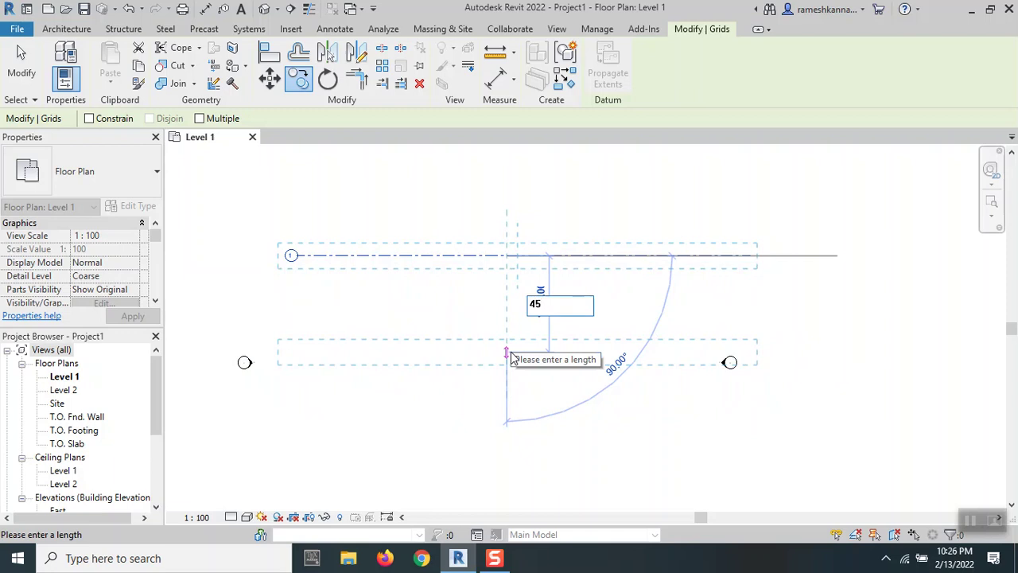
type("0")
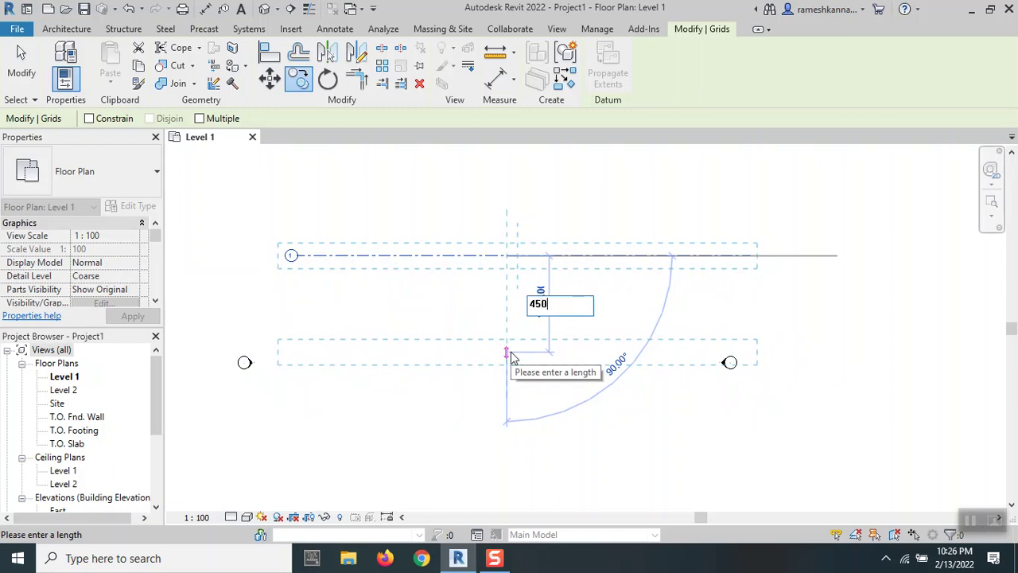
key("BackSpace")
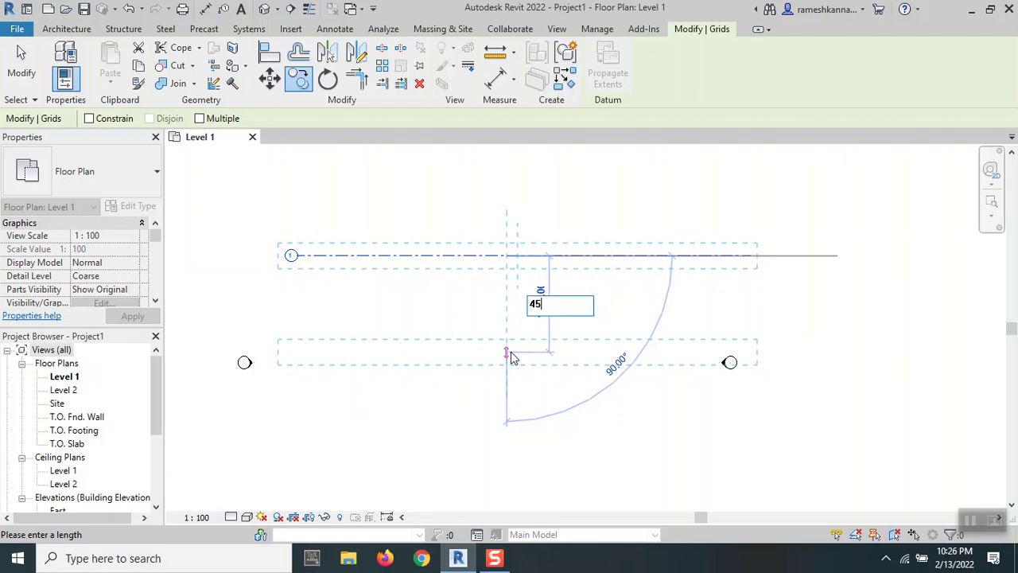
type("3")
key("Return")
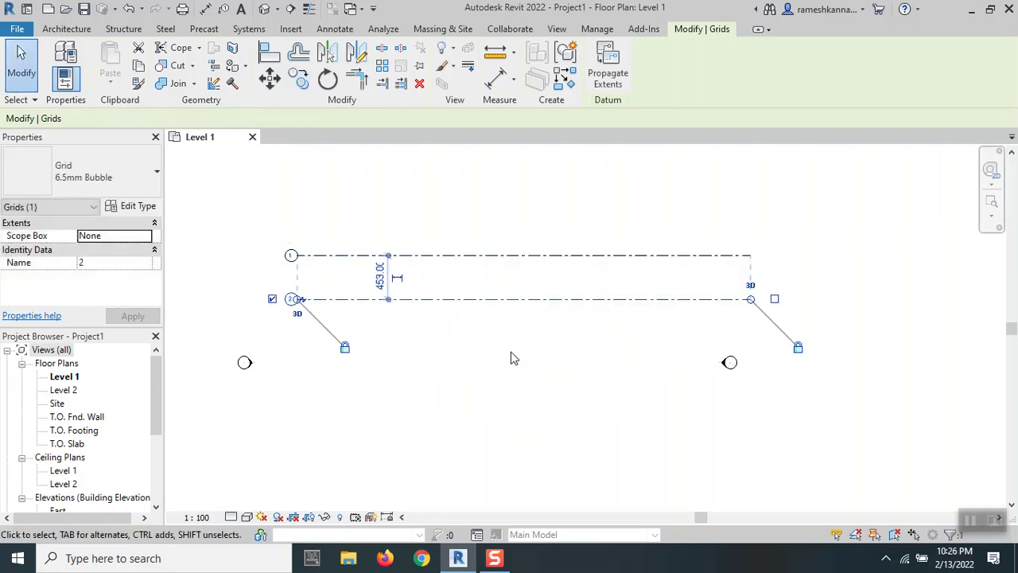
left_click(498, 355)
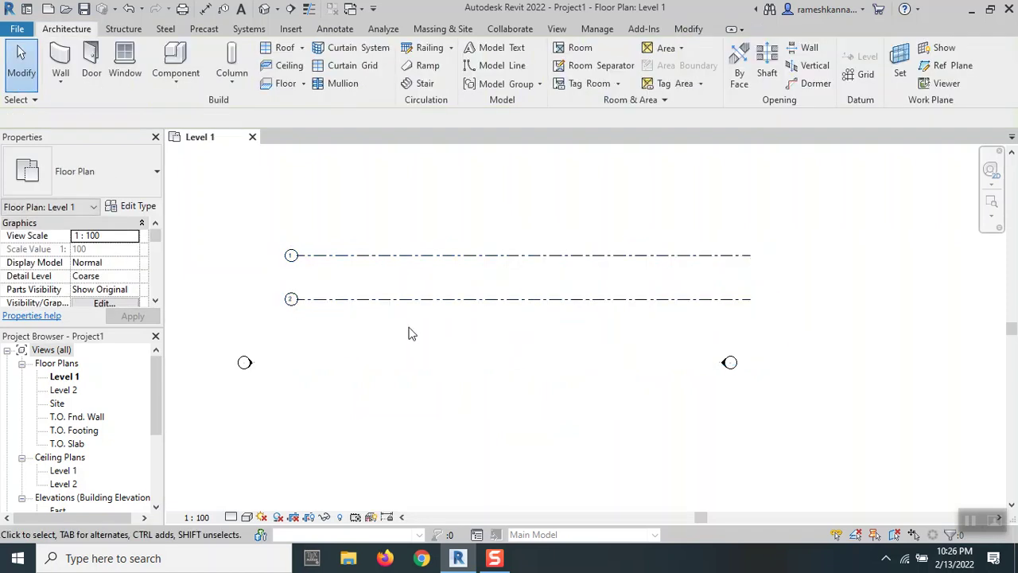
Step: Check the spacing between the two horizontal grid lines and the numbers in their bubbles
left_click(411, 267)
left_click(411, 265)
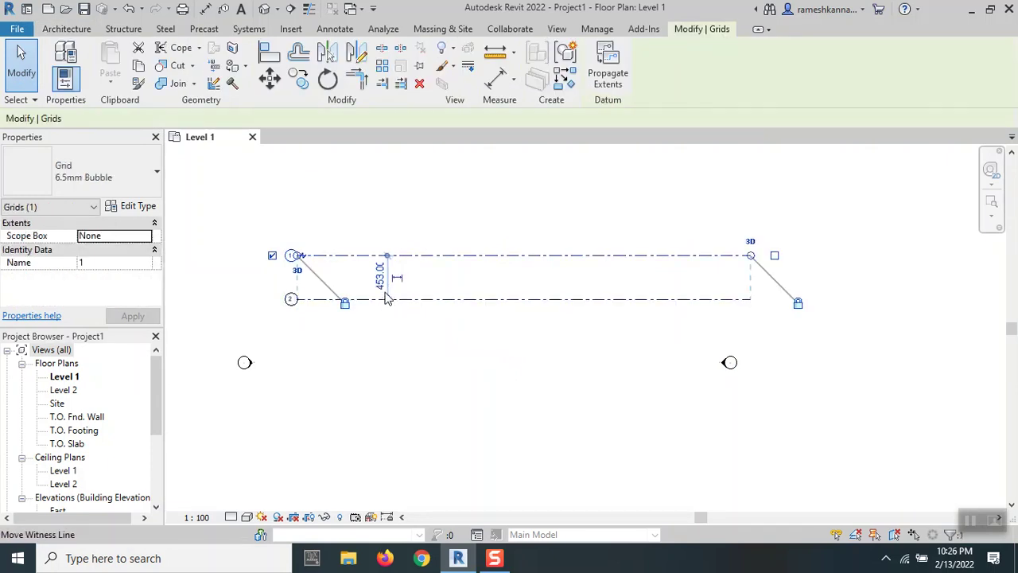
scroll(378, 280, "up", 1)
scroll(359, 244, "up", 2)
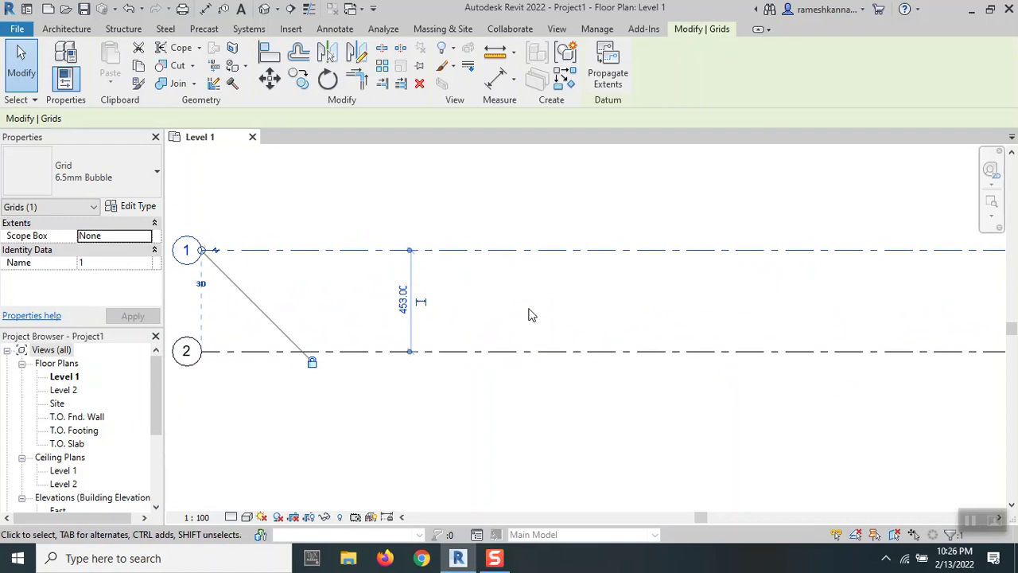
scroll(556, 322, "down", 1)
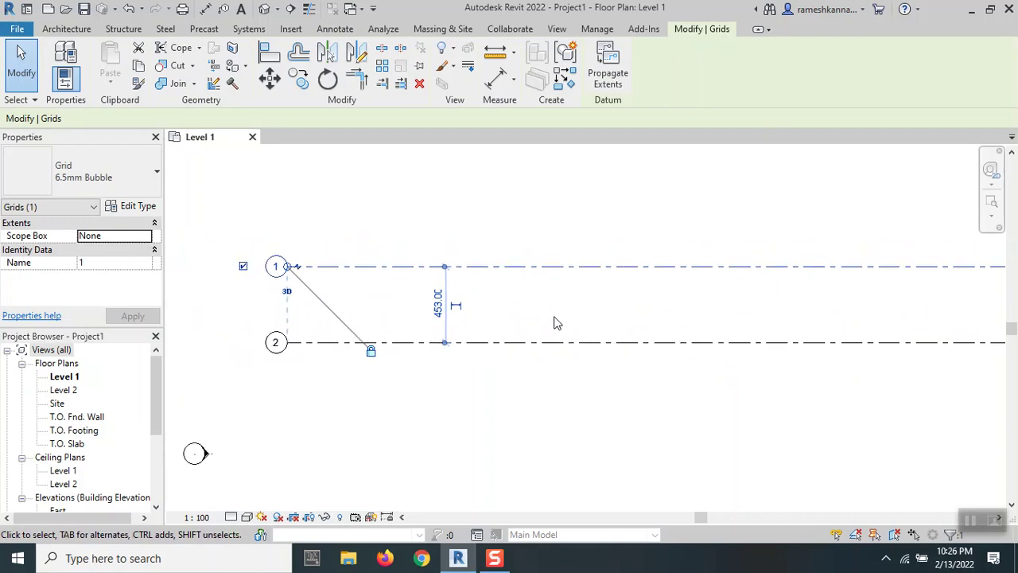
scroll(556, 323, "down", 1)
scroll(348, 340, "up", 3)
scroll(348, 339, "up", 1)
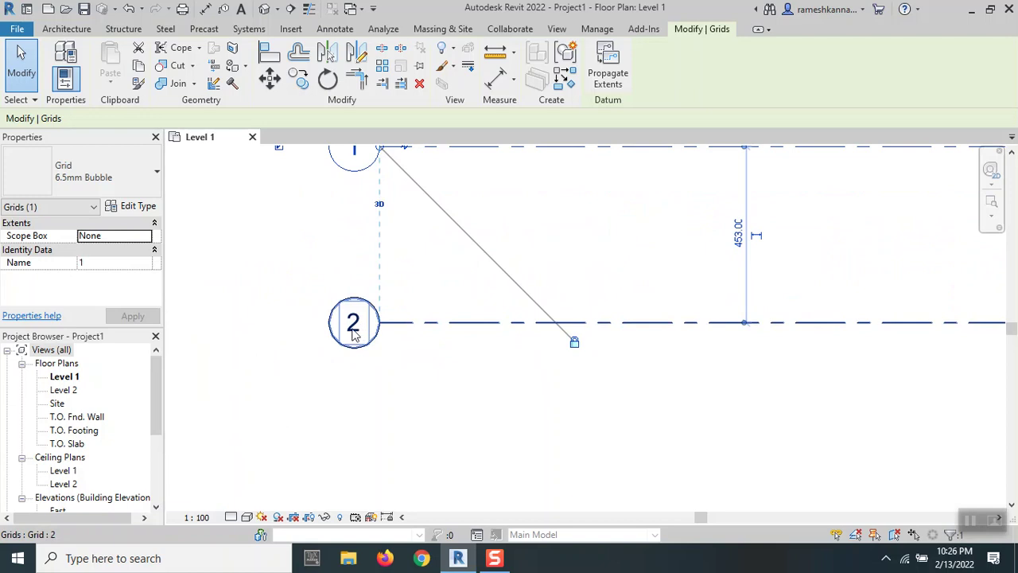
scroll(334, 265, "up", 1)
scroll(334, 265, "down", 2)
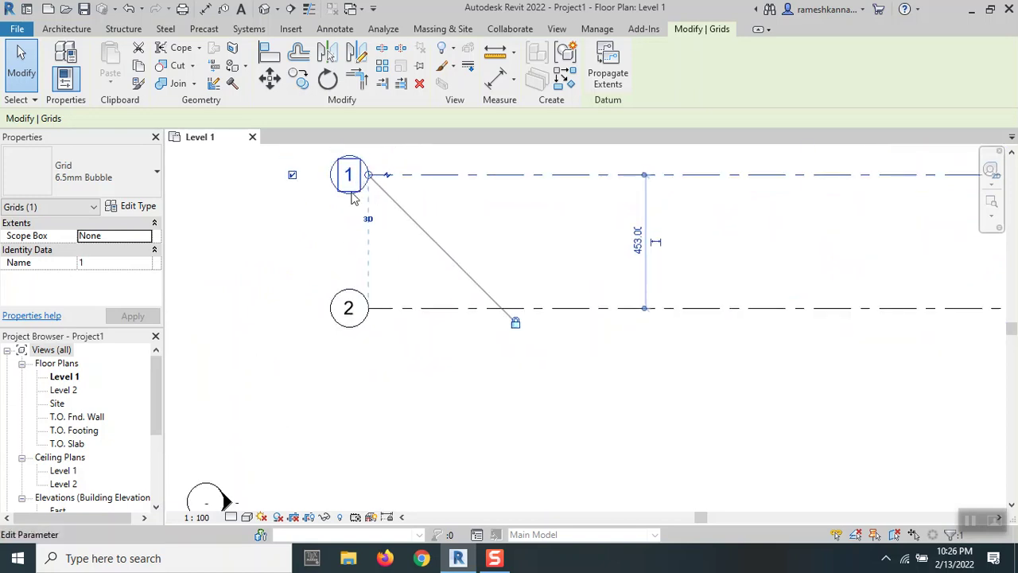
left_click(390, 365)
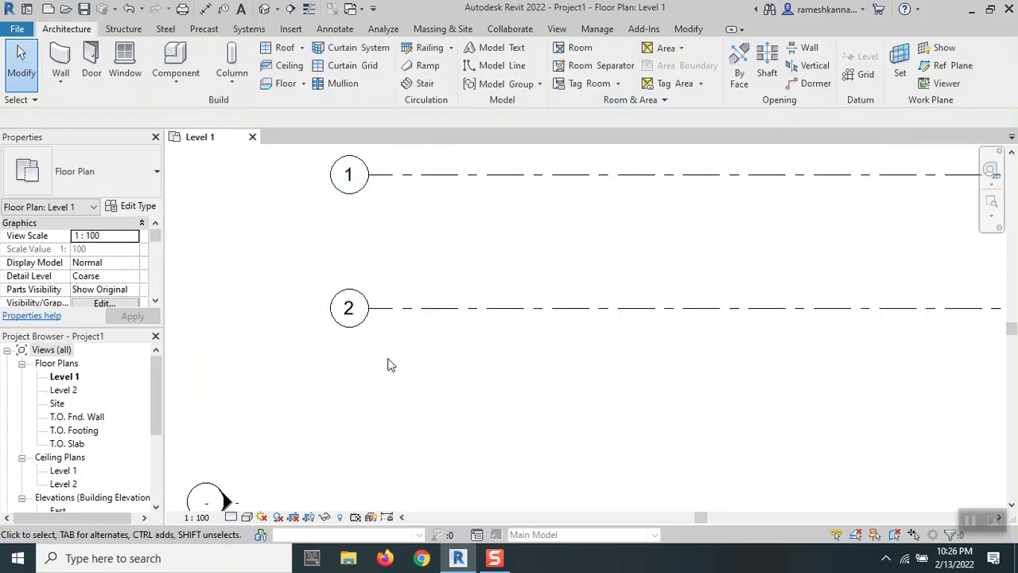
Step: Copy grid 2 straight down at a distance of 500 cm, with multiple copies enabled
left_click(403, 312)
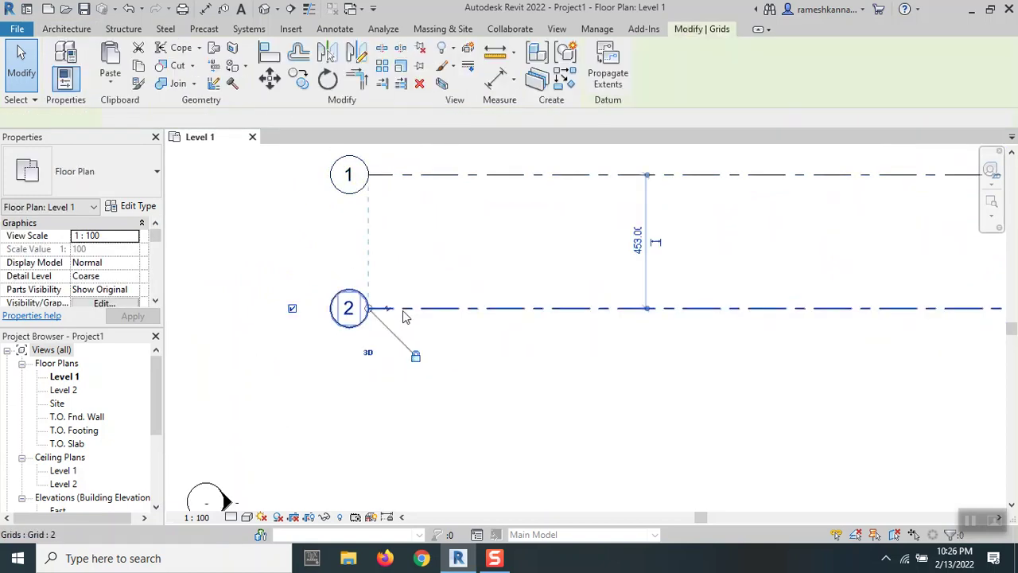
left_click(558, 367)
scroll(573, 372, "down", 3)
middle_click_drag(675, 398, 632, 373)
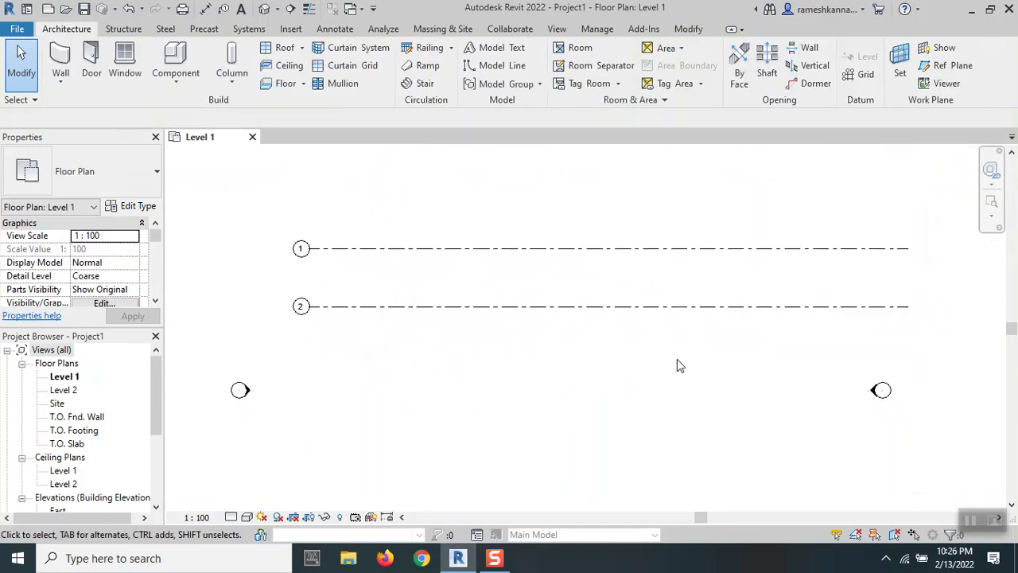
left_click(666, 307)
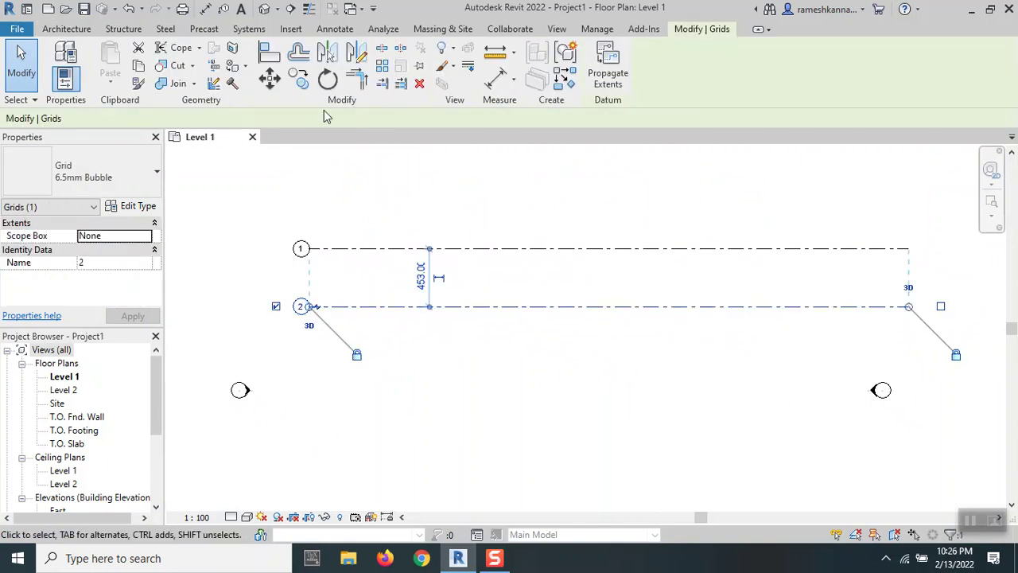
left_click(299, 80)
left_click(199, 118)
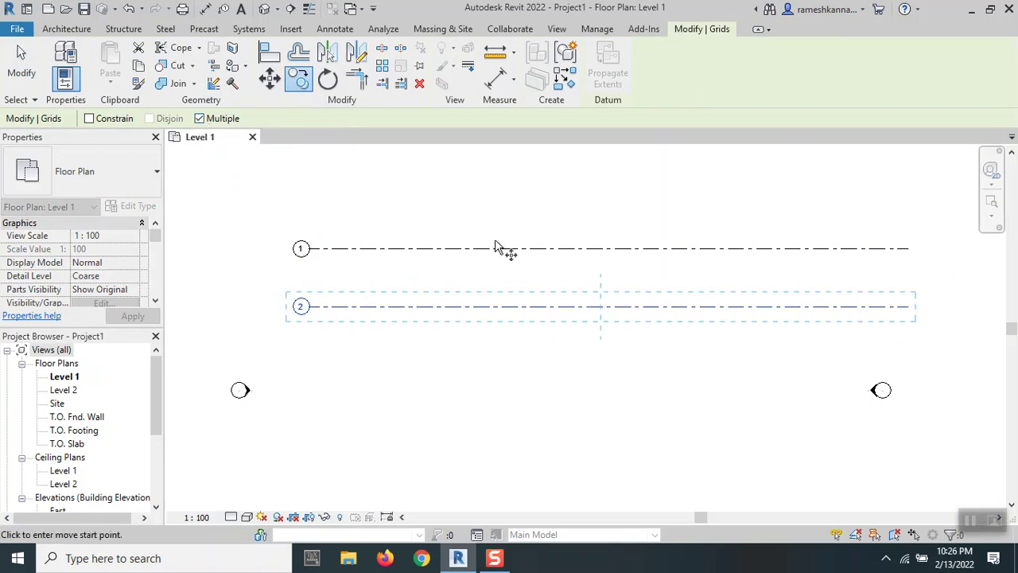
left_click(584, 307)
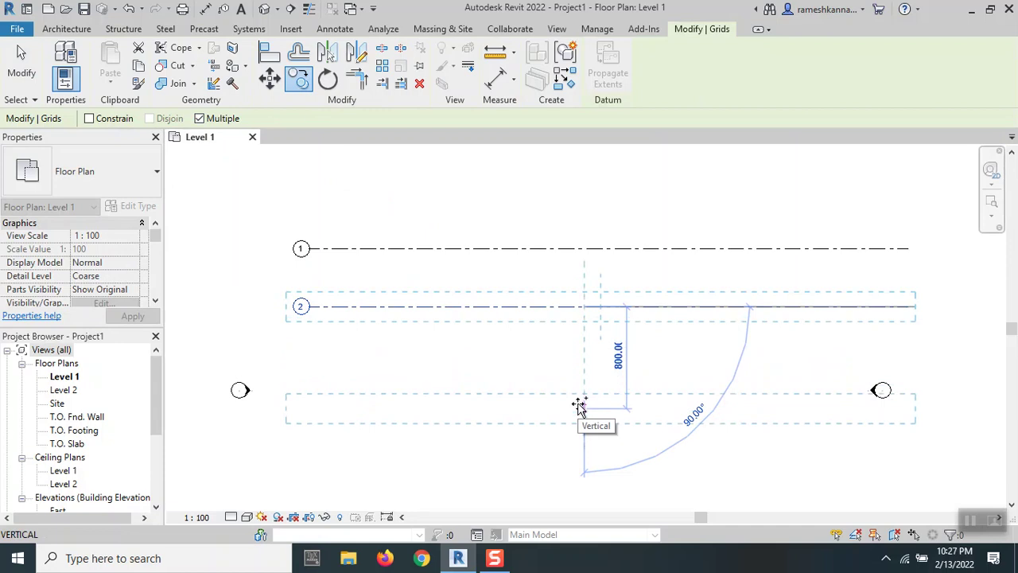
type("50")
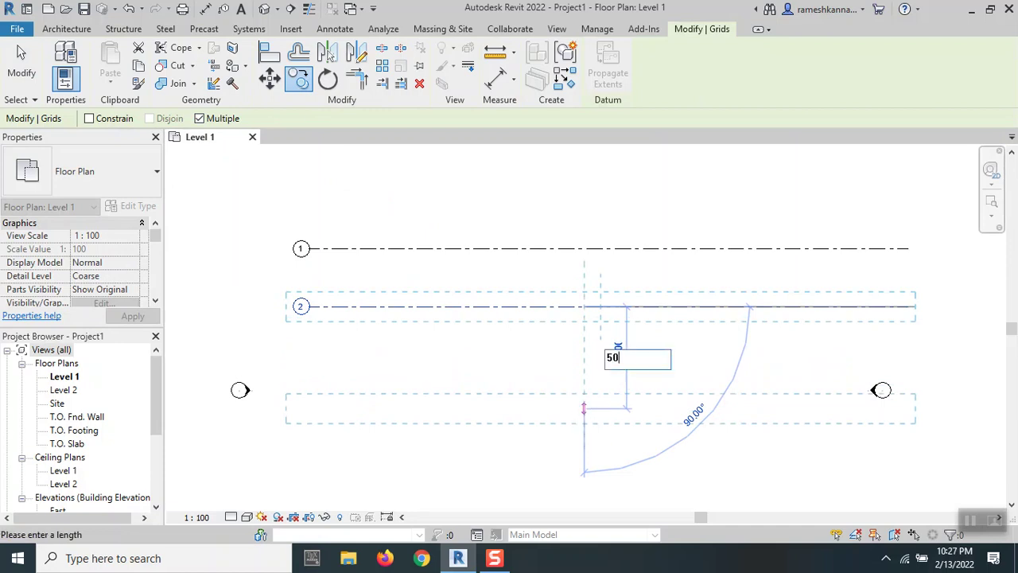
type("0")
key("Return")
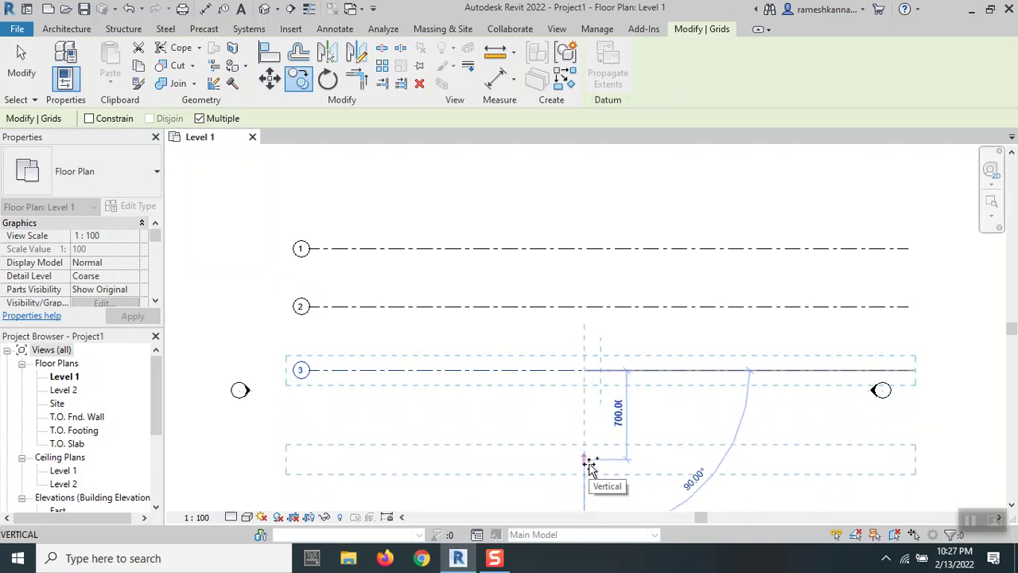
Step: Place another grid copy straight below grid 3 at a distance of 400 cm
middle_click_drag(590, 468, 591, 362)
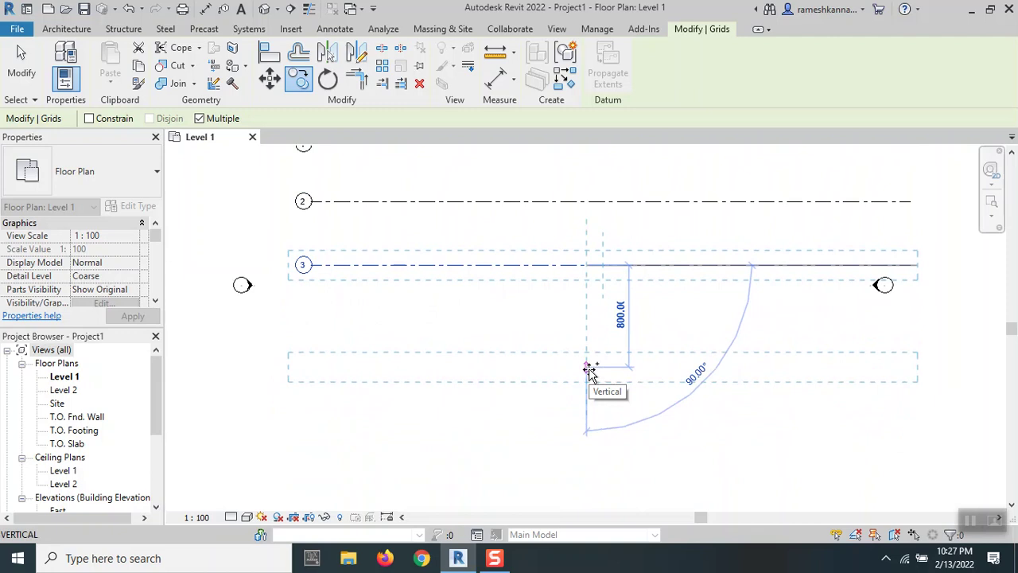
type("4")
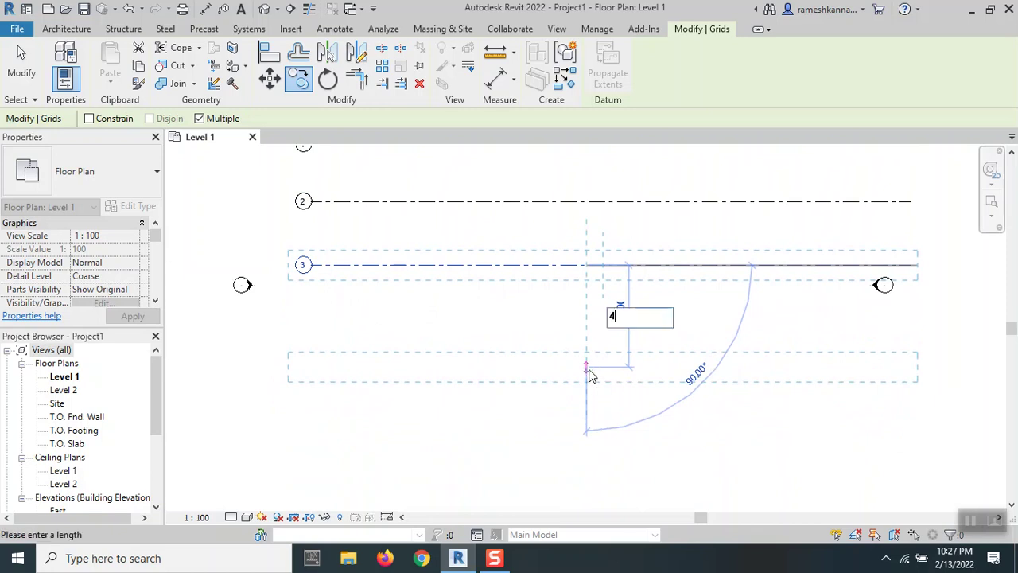
type("00")
key("Return")
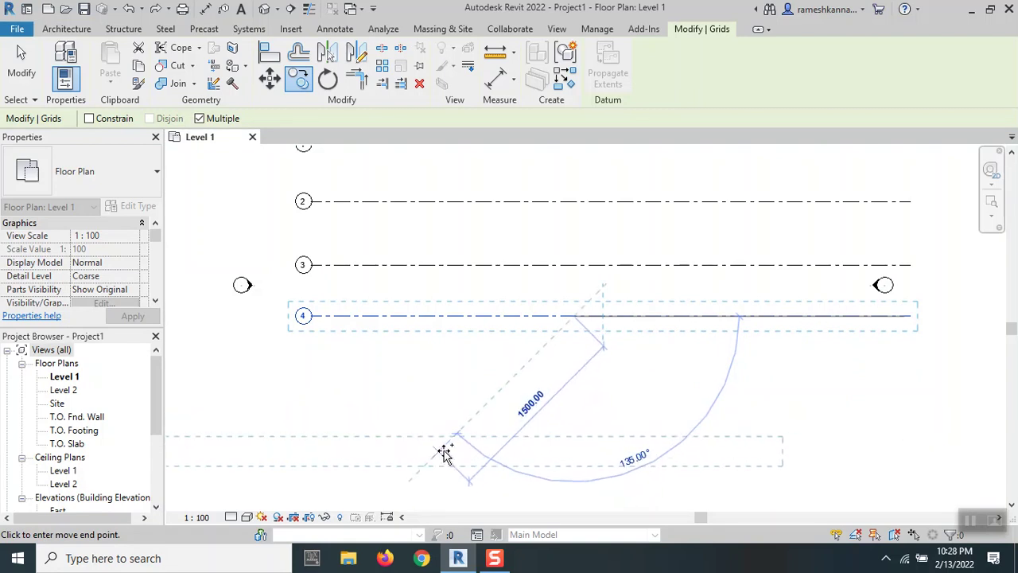
Step: Place one more copy 250 cm diagonally down and to the left of grid 4 at 135°, and end copying
type("25")
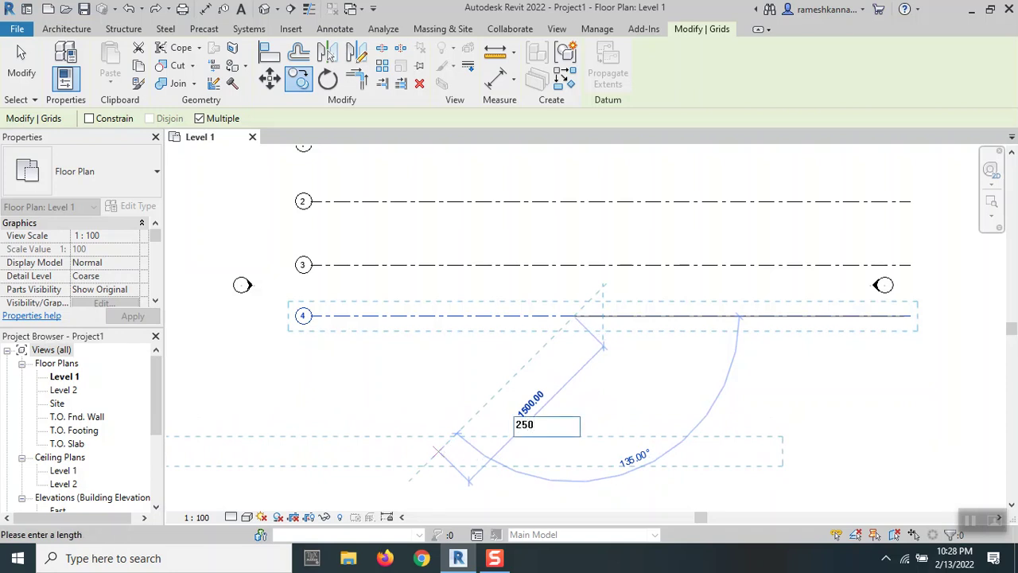
type("0")
key("Return")
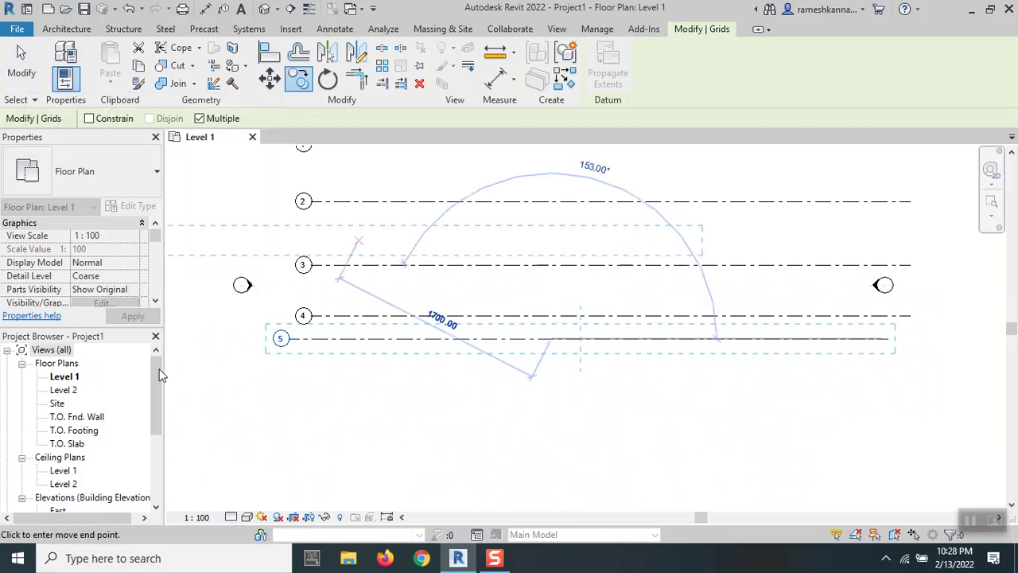
key("Escape")
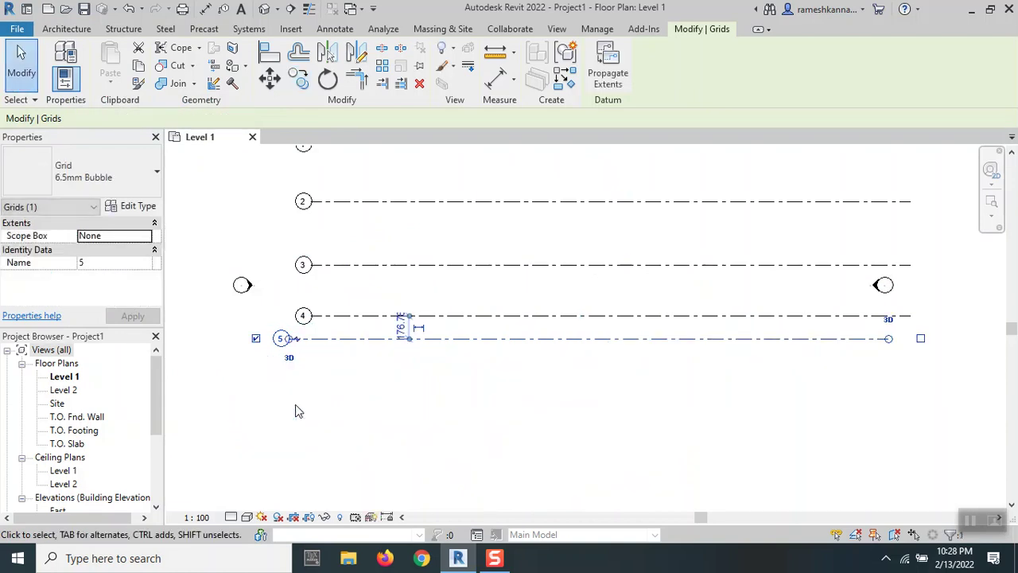
key("Escape")
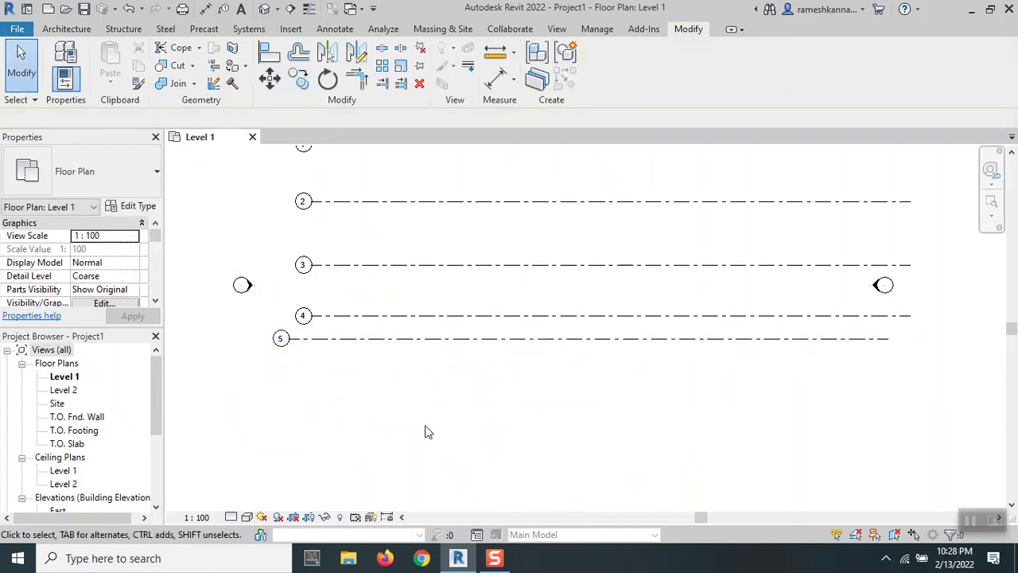
middle_click_drag(441, 239, 427, 319)
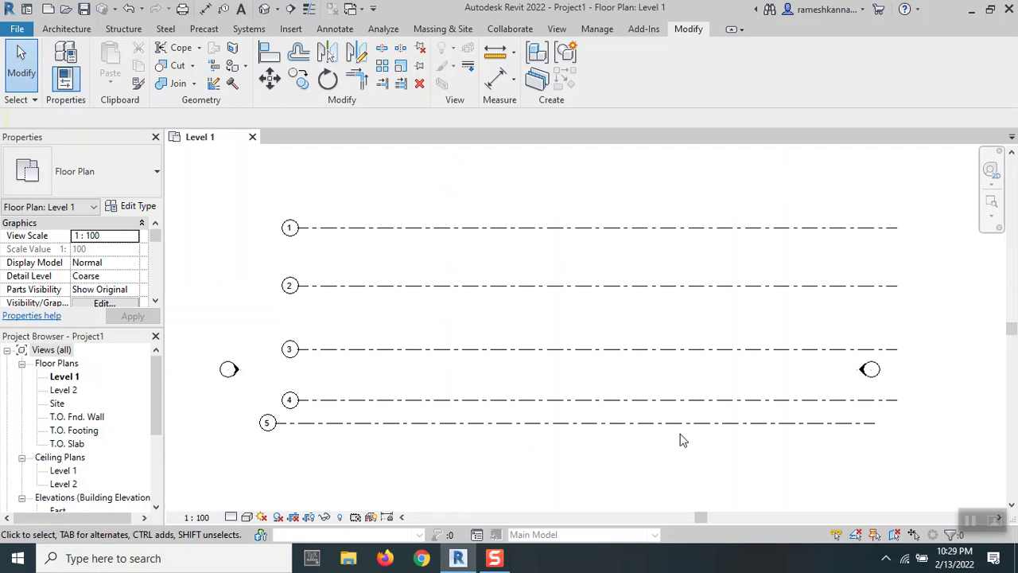
Step: Draw a vertical grid line across all five horizontal grids, near their left ends
left_click(68, 29)
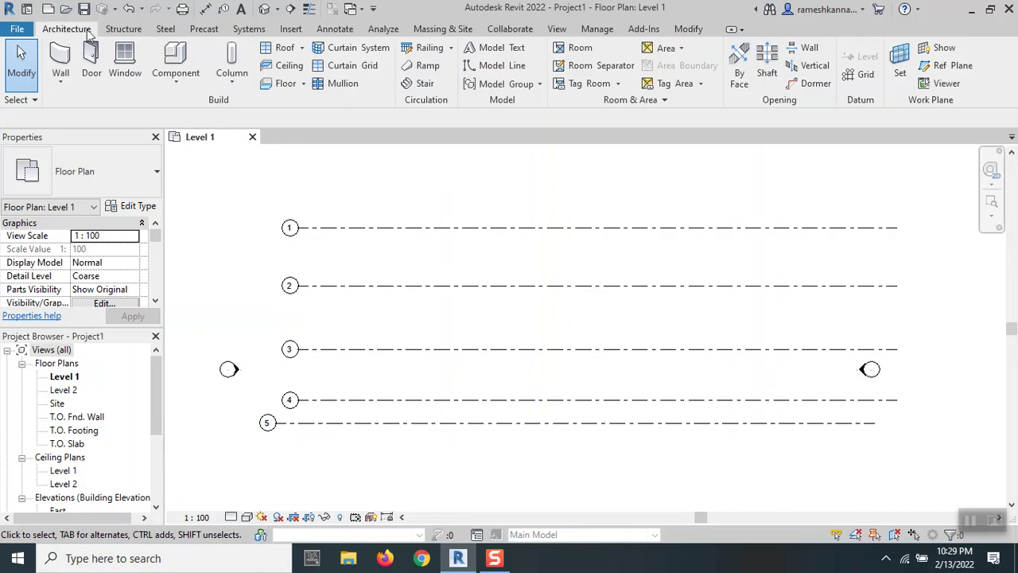
left_click(862, 74)
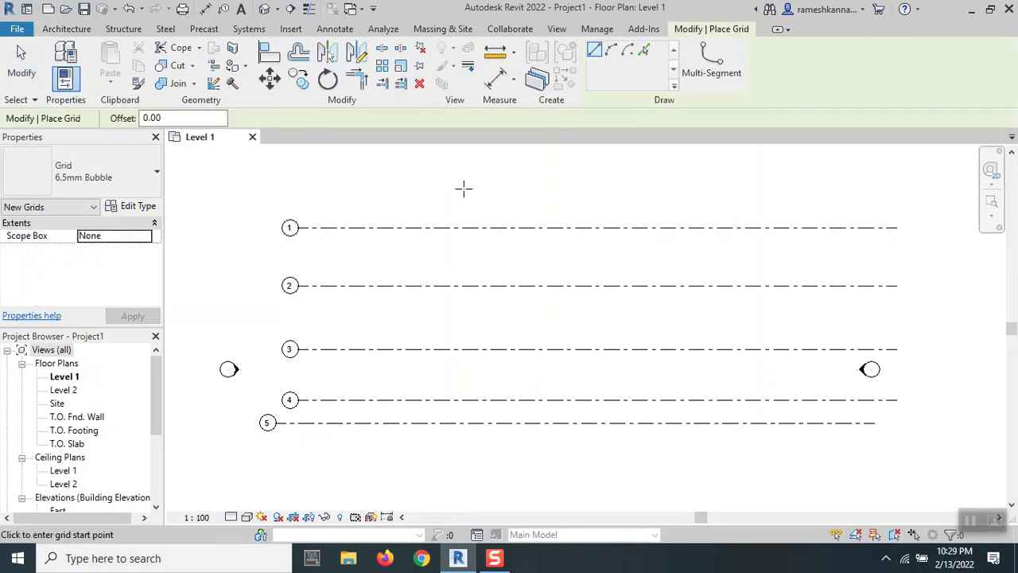
left_click(385, 172)
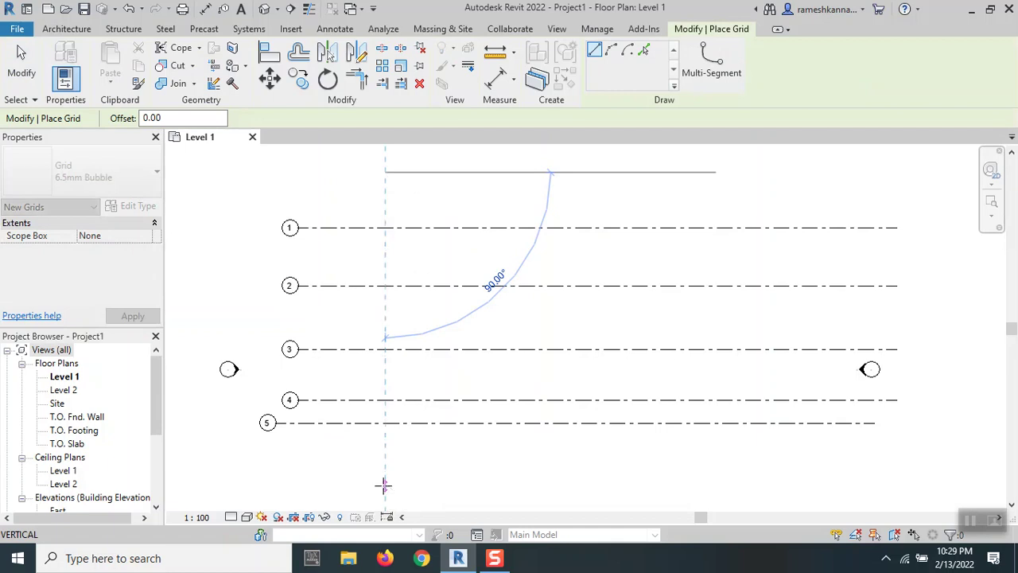
left_click(385, 483)
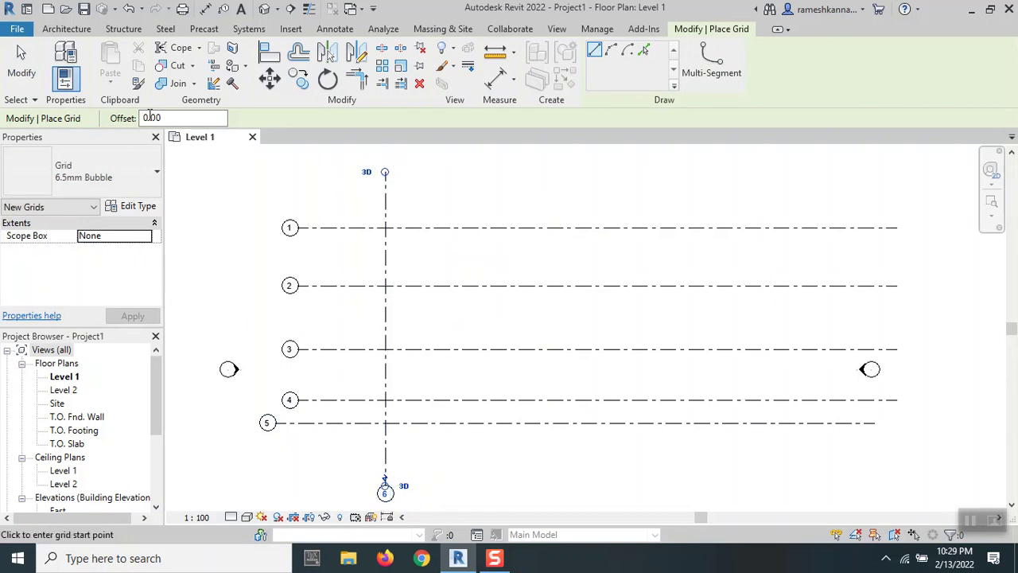
left_click(21, 60)
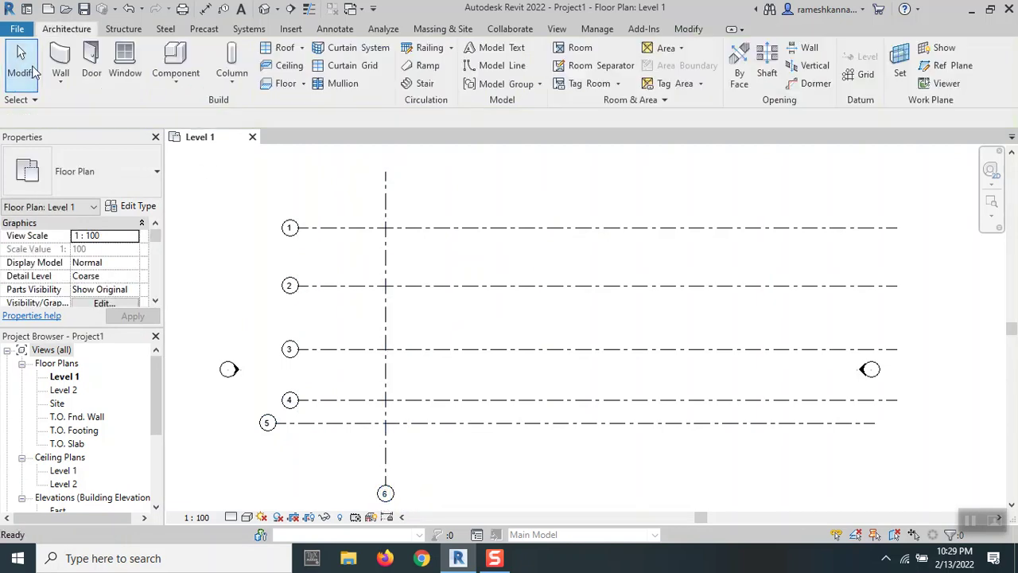
Step: Show the bubble at the upper end of the vertical grid line and hide the one at its lower end
left_click(386, 198)
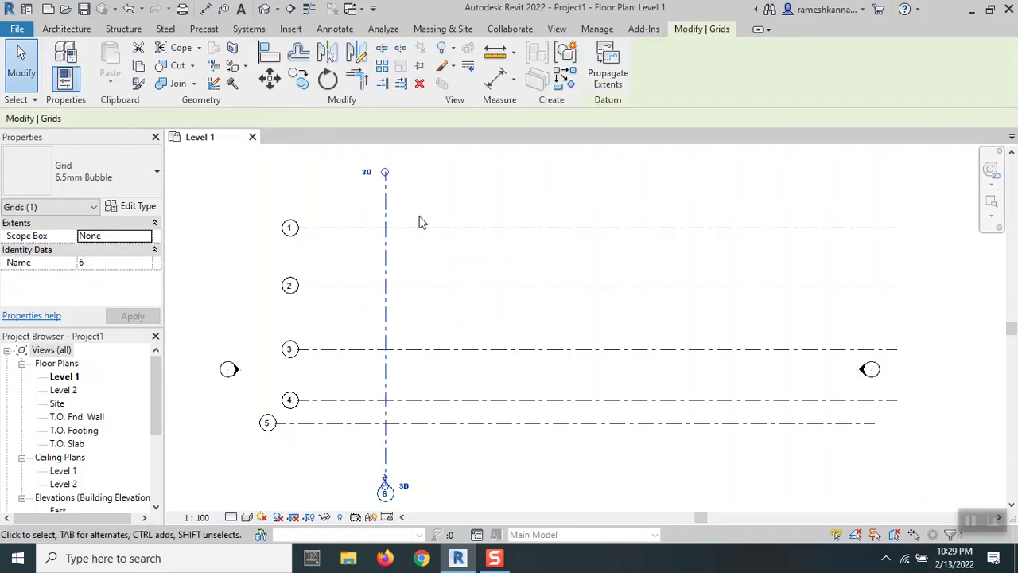
scroll(421, 222, "down", 1)
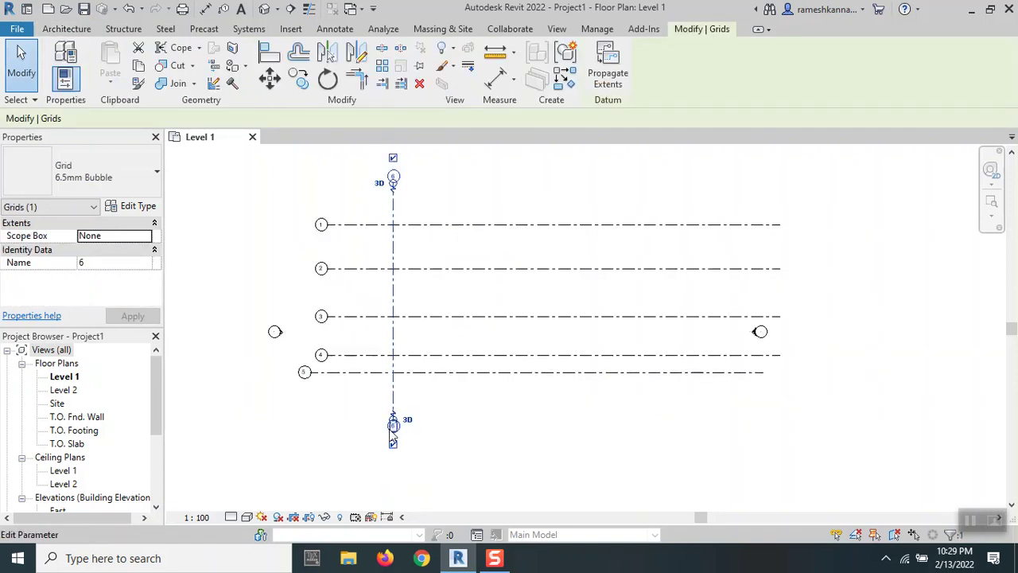
left_click(393, 442)
scroll(384, 179, "up", 1)
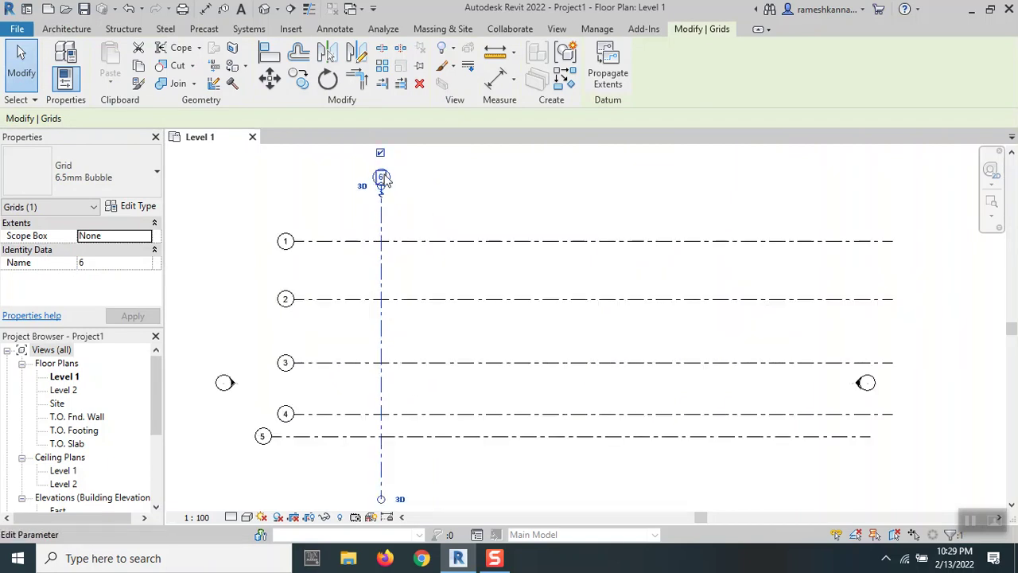
Step: Rename the vertical grid line to A in its bubble
scroll(383, 179, "up", 2)
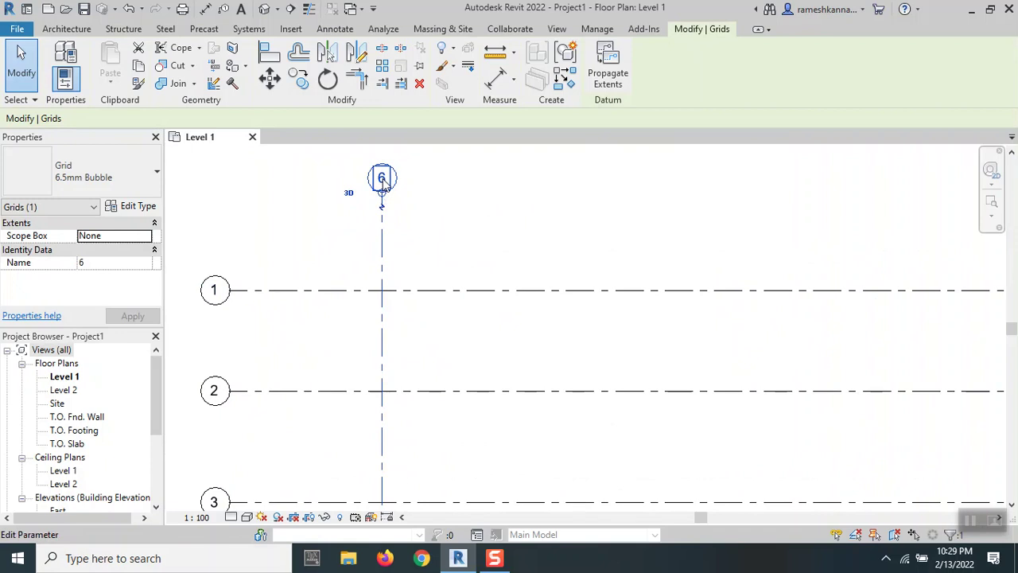
left_click(383, 181)
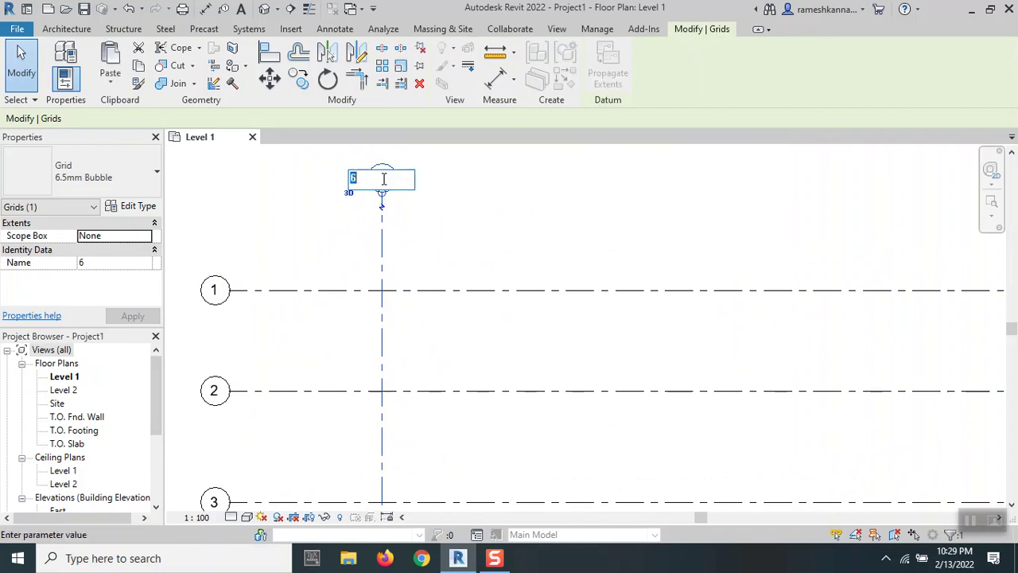
type("A")
key("Return")
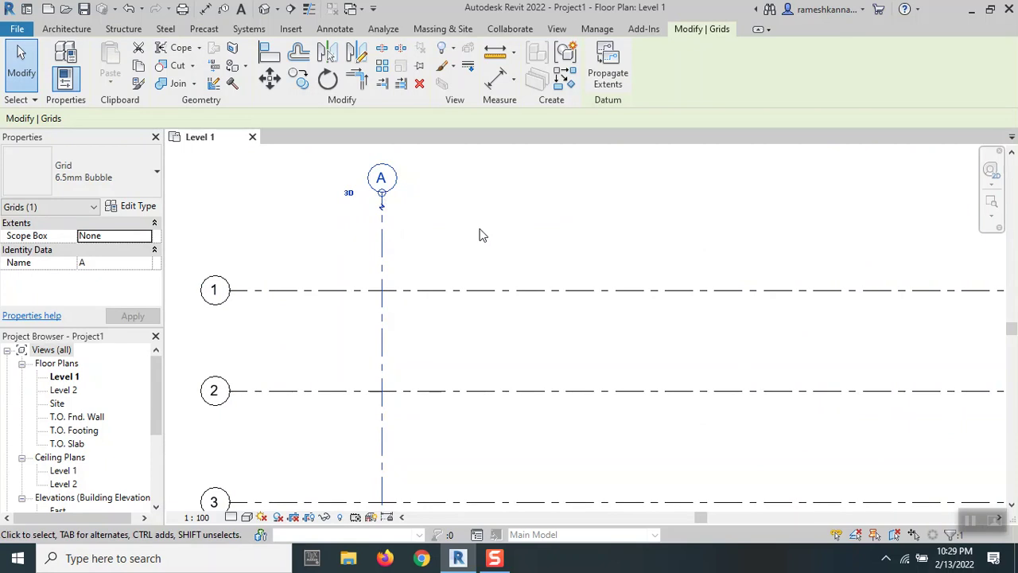
scroll(493, 232, "down", 4)
middle_click_drag(546, 214, 495, 186)
left_click(501, 183)
left_click(389, 212)
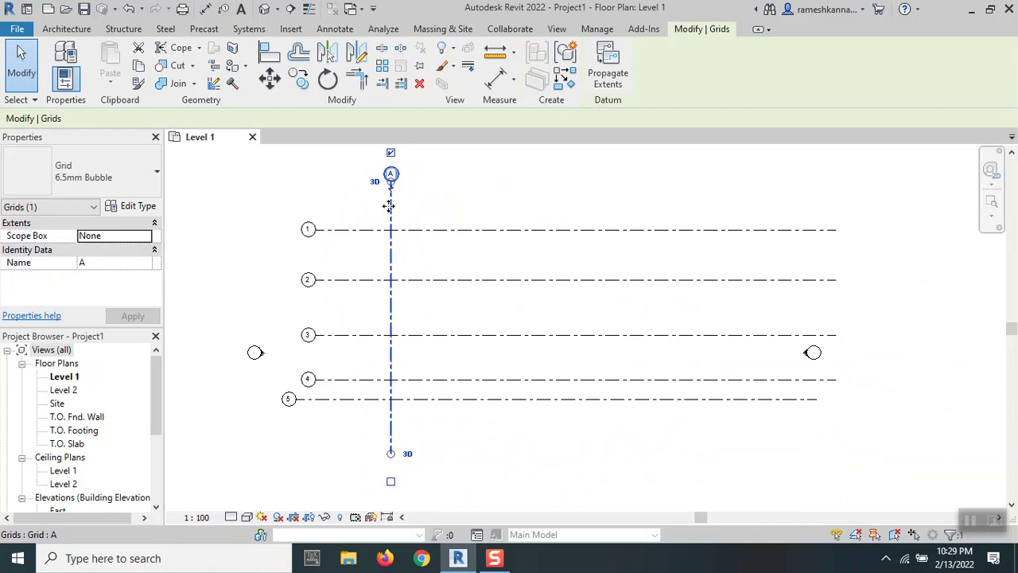
left_click(299, 80)
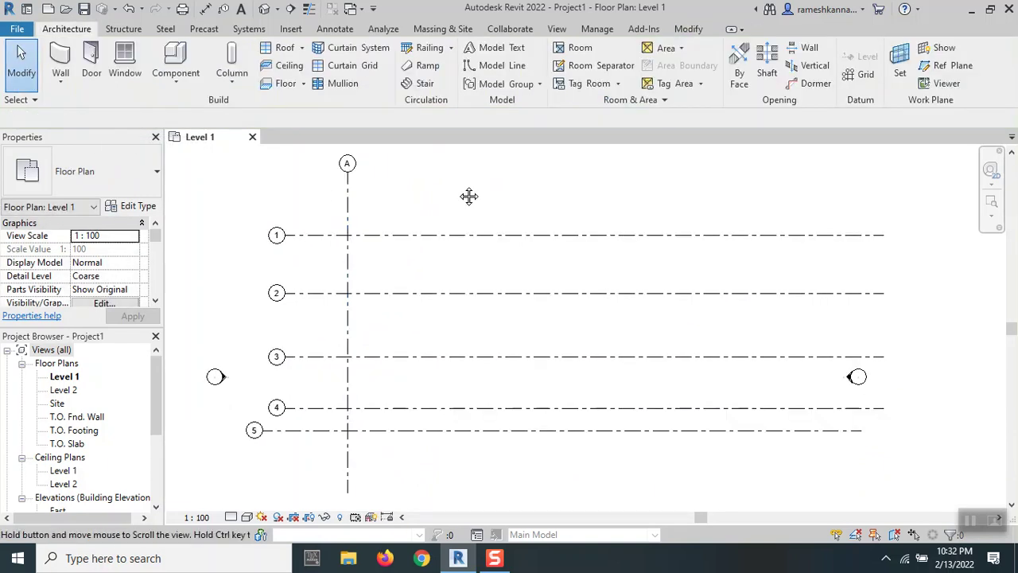
Step: Copy grid A to the right with constrained, multiple copying at successive spacings of 560, 678 and 560 cm
mouse_move(469, 197)
middle_mouse_down()
mouse_move(464, 209)
mouse_move(461, 199)
middle_mouse_up()
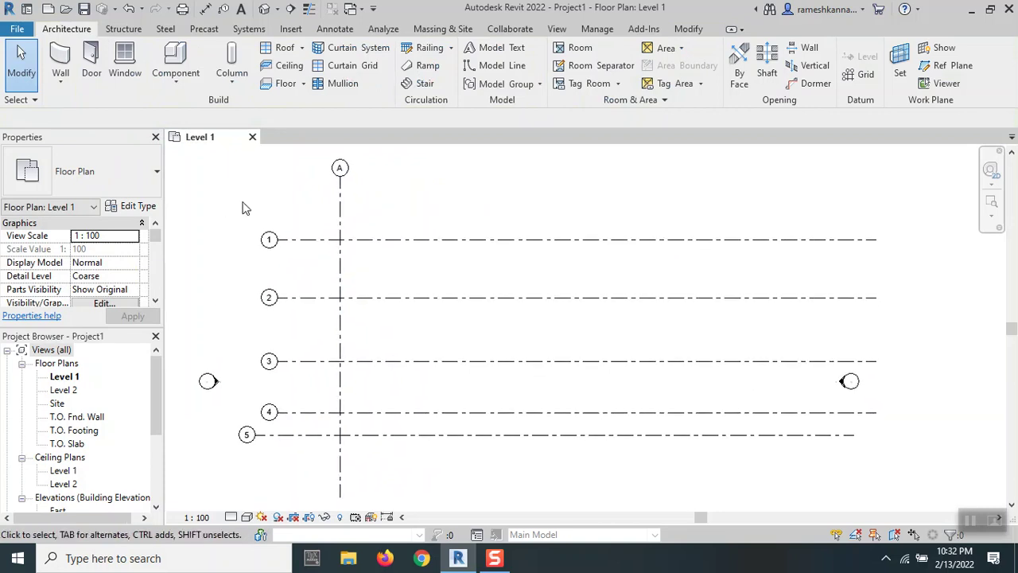
left_click(341, 211)
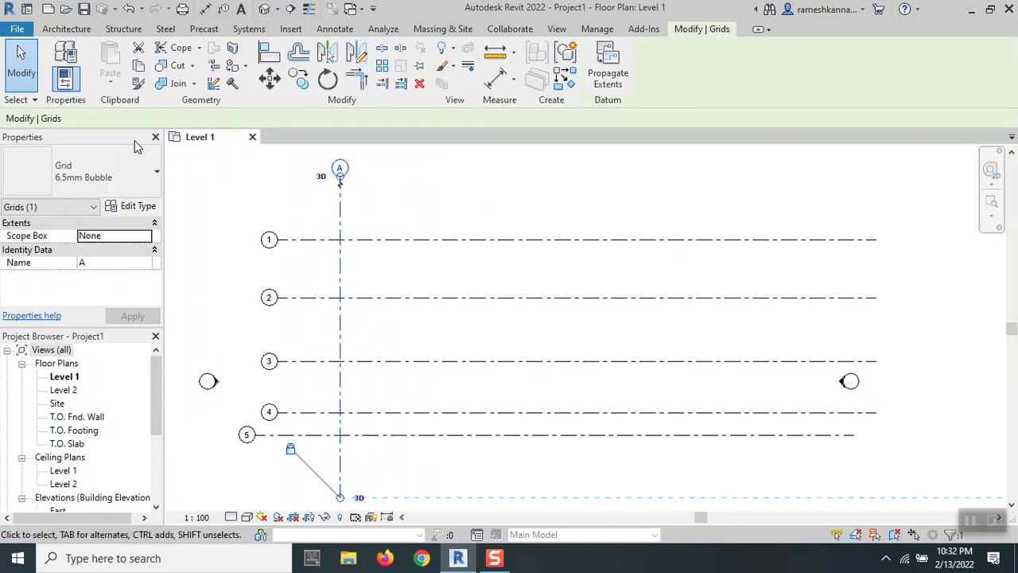
left_click(298, 79)
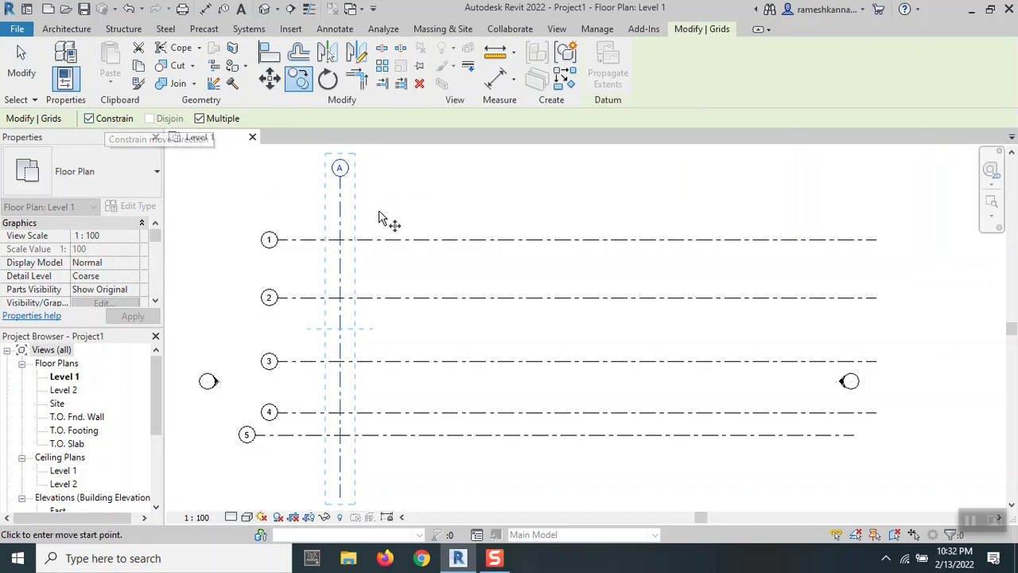
left_click(340, 202)
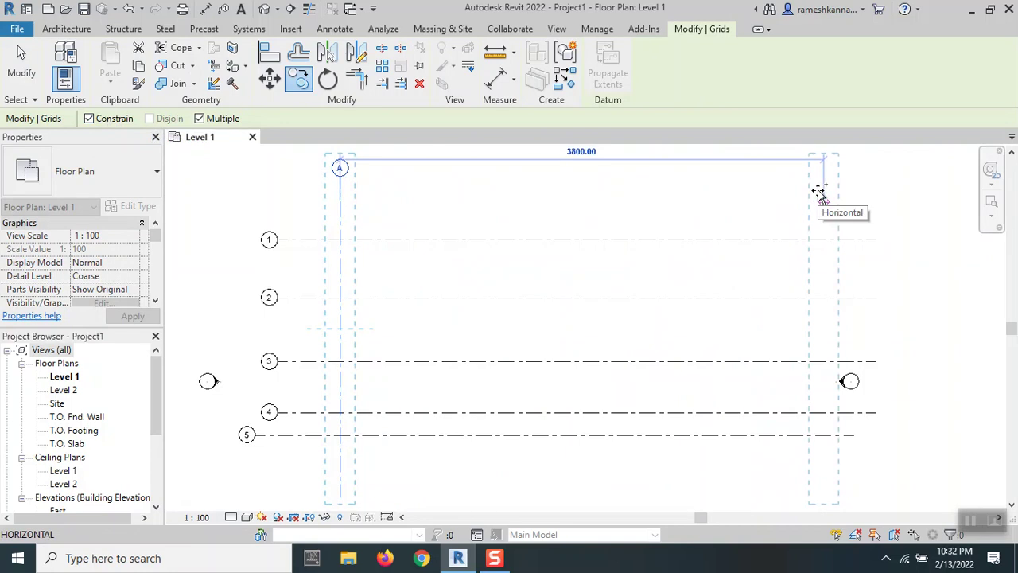
type("560")
key("Return")
type("678")
key("Return")
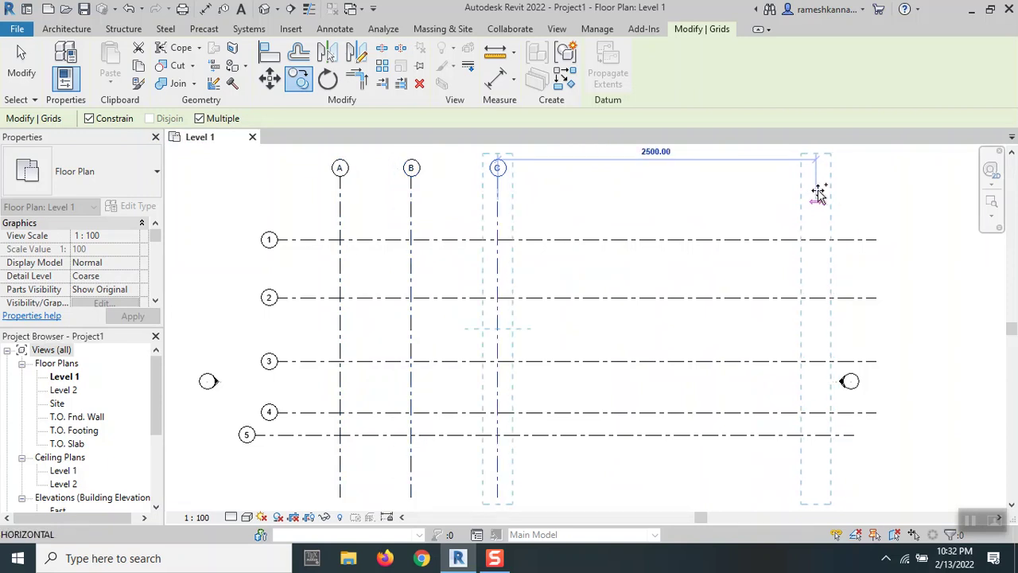
type("560")
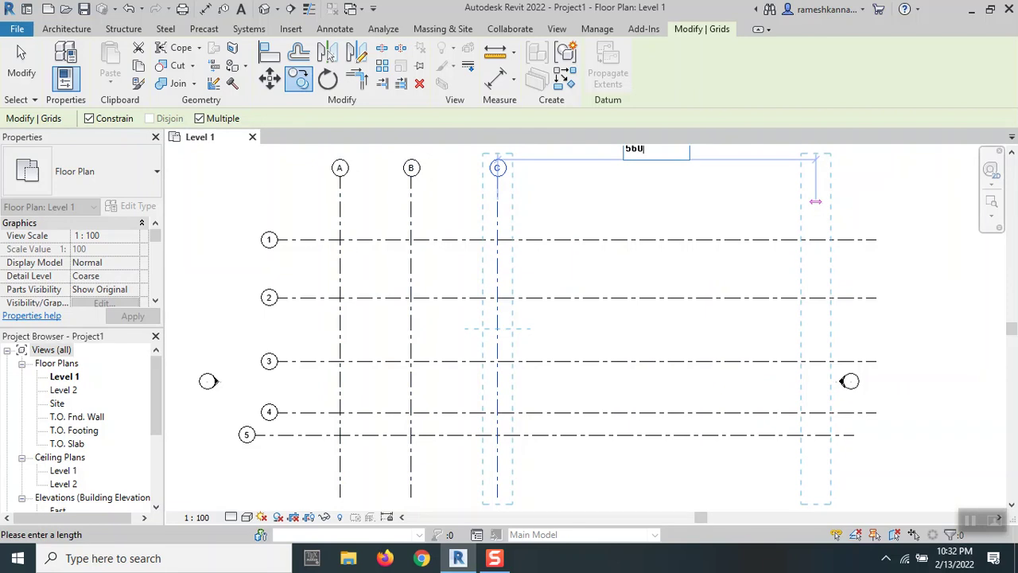
key("Return")
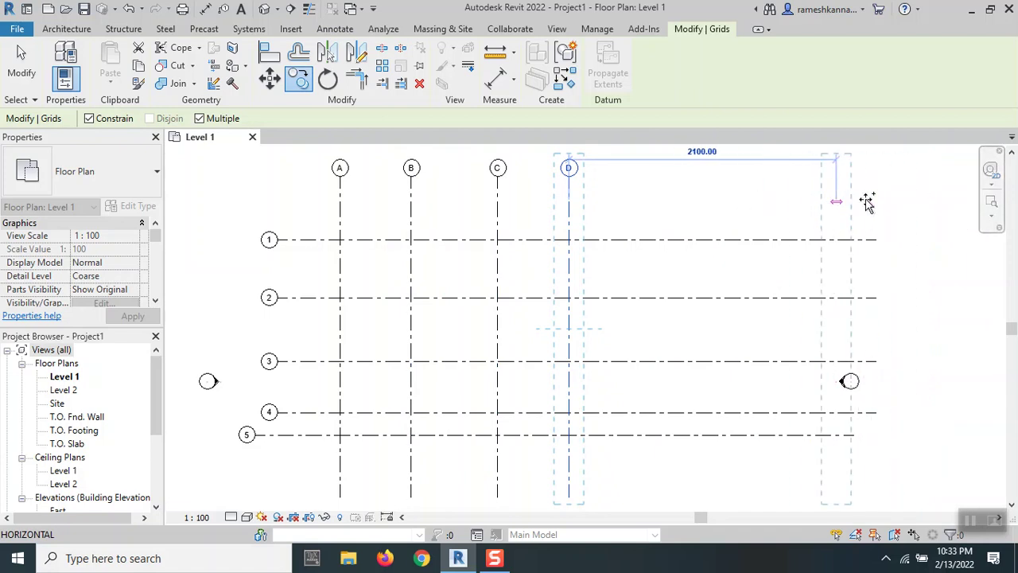
Step: Place one more copy of the vertical grid to the right of grid D and finish copying
left_click(697, 201)
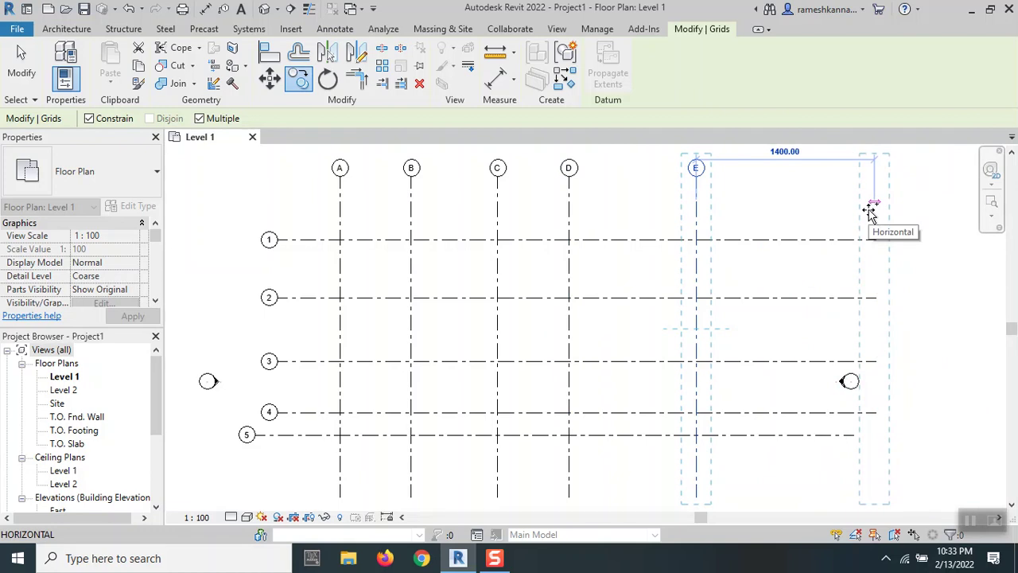
key("Escape")
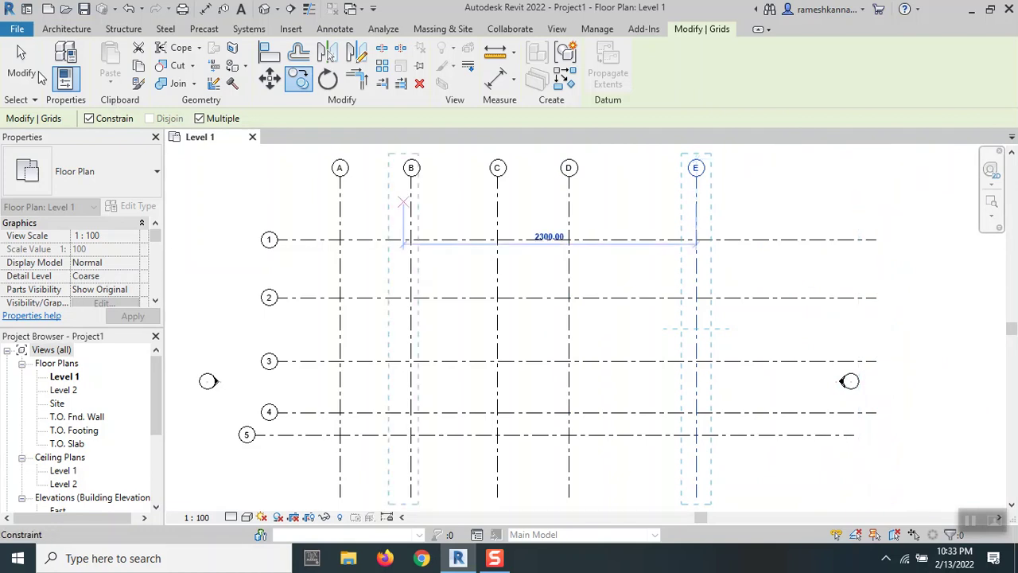
key("Escape")
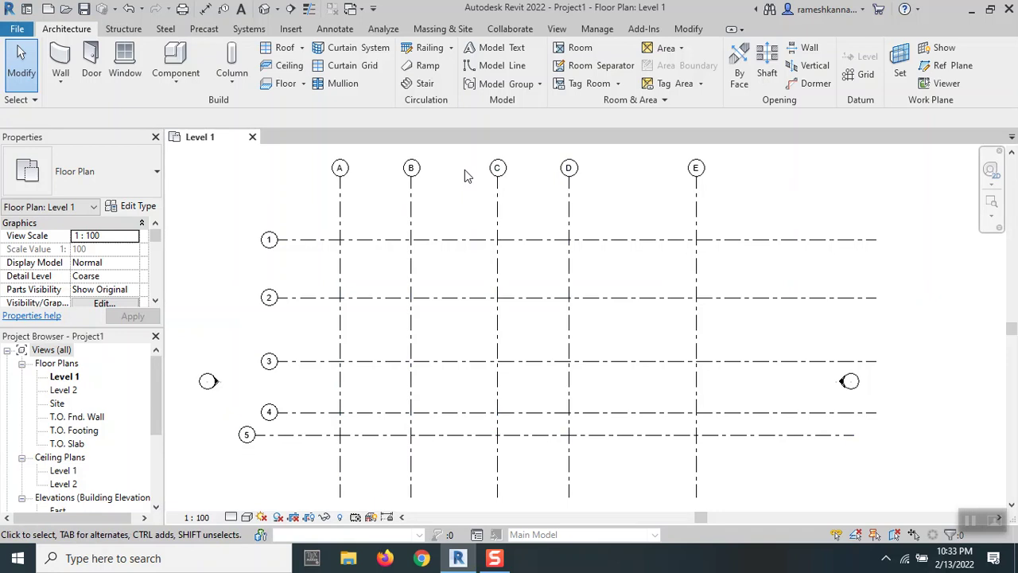
Step: Delete grid C and draw a new vertical grid line between grids B and D, about 627 cm from B
left_click(497, 175)
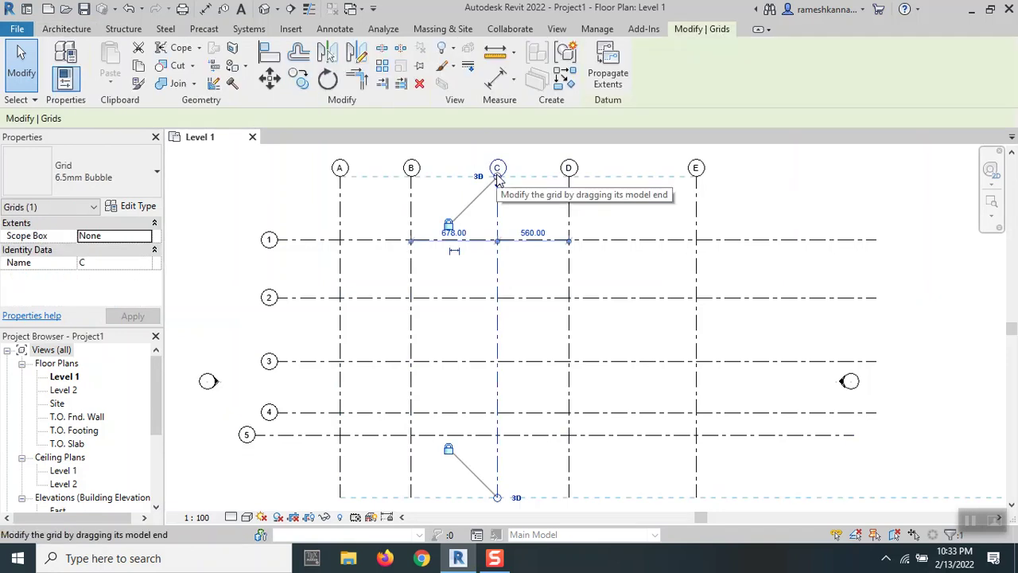
key("Delete")
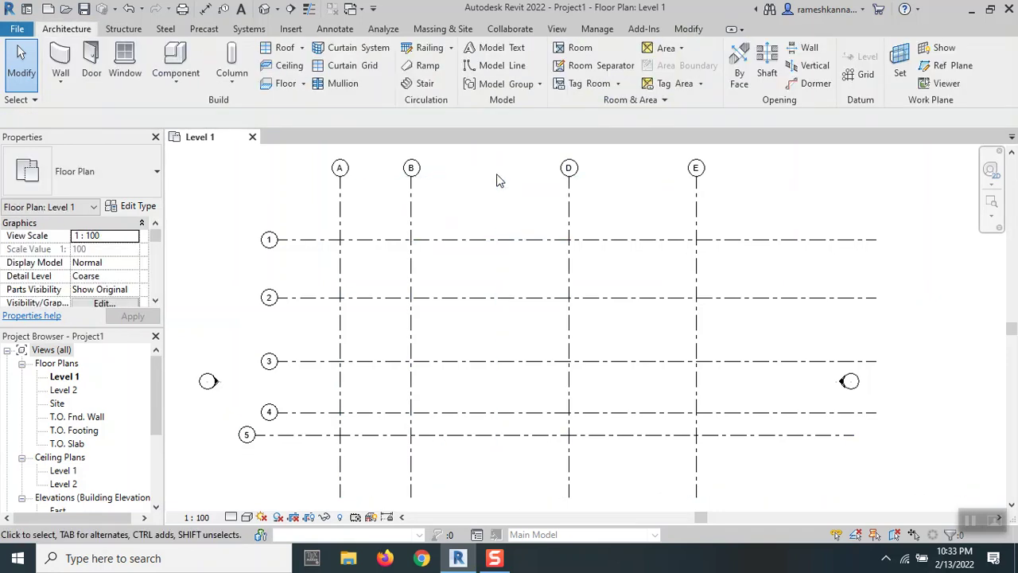
left_click(860, 74)
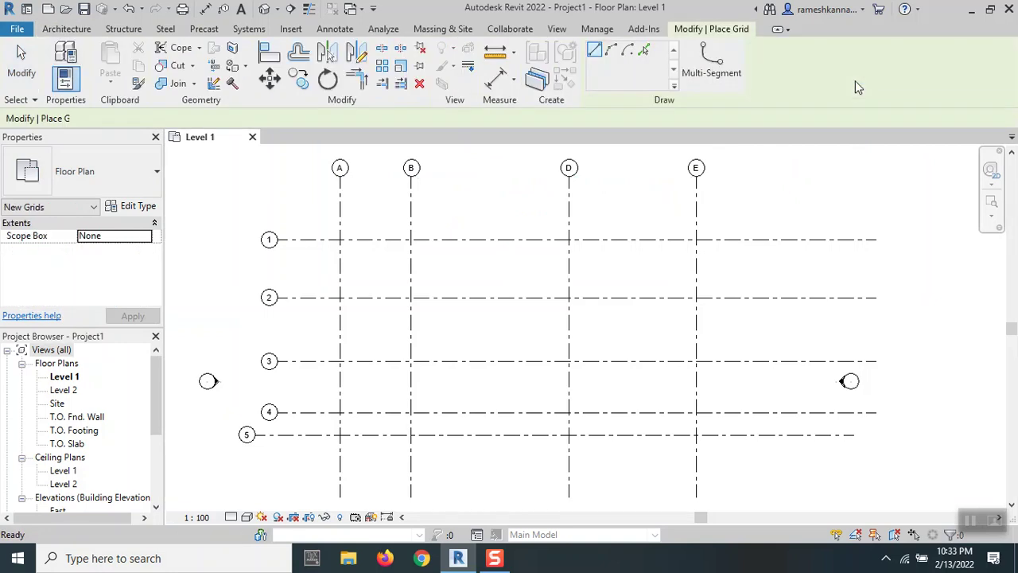
left_click(491, 167)
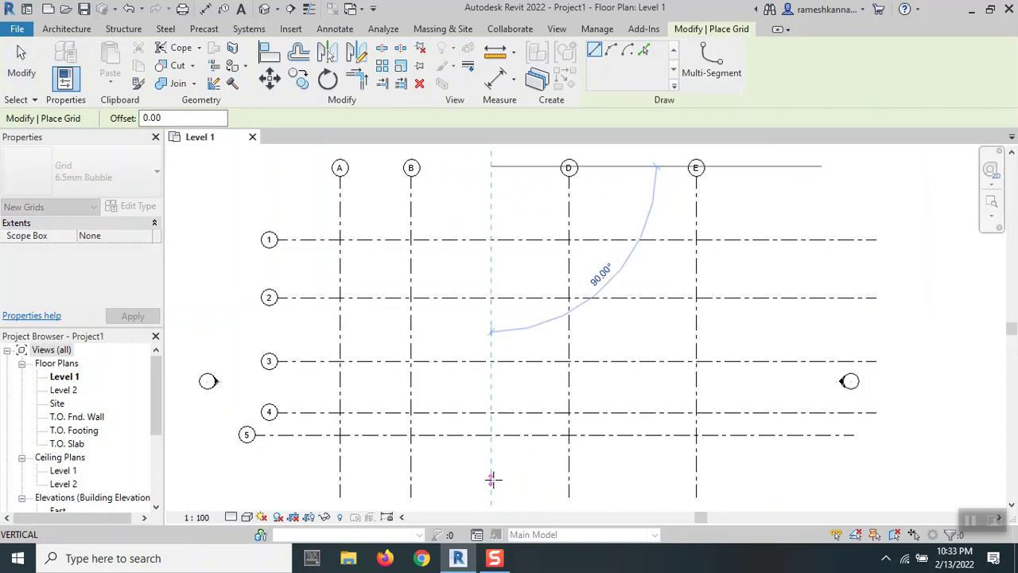
left_click(491, 479)
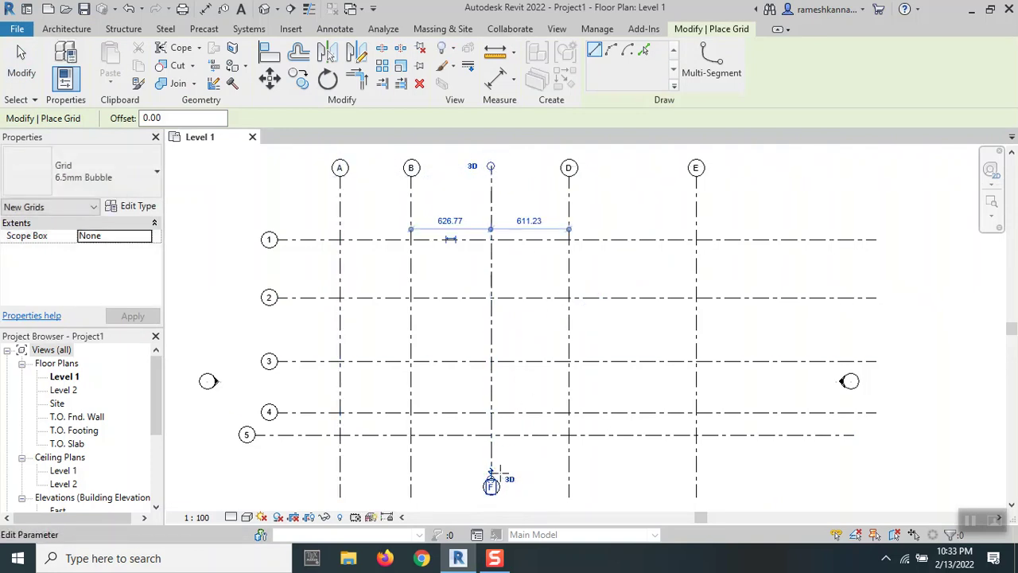
Step: Hide the new grid line's bubble at its lower end, show the one at its upper end, and finish placing grids
scroll(493, 482, "down", 2)
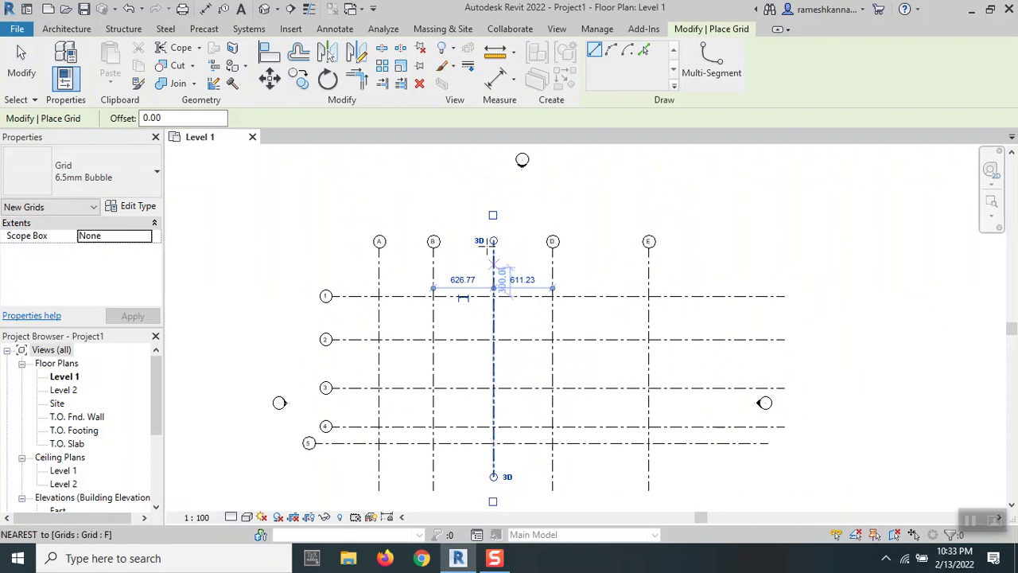
scroll(493, 238, "up", 4)
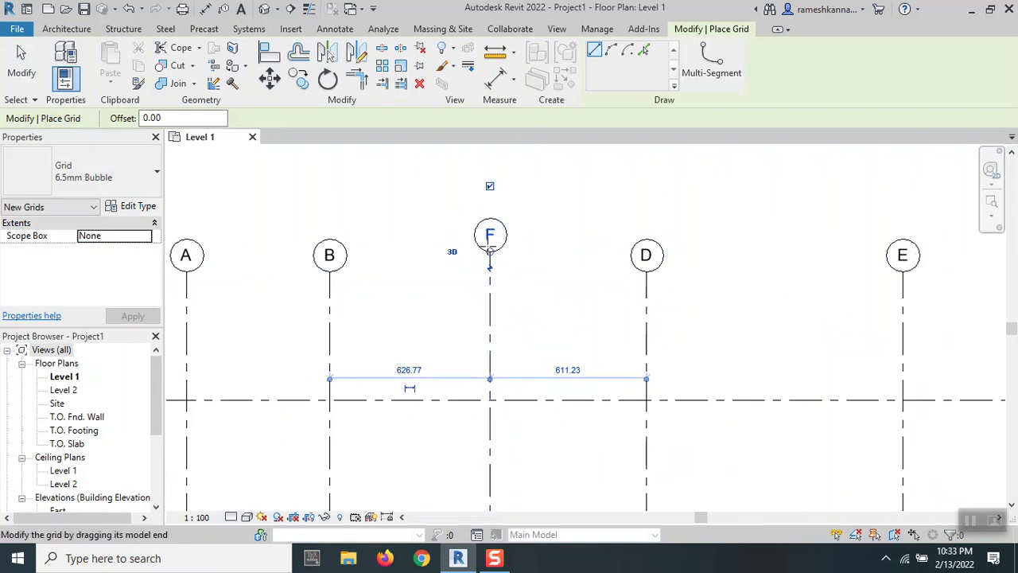
scroll(563, 221, "down", 5)
middle_click_drag(565, 220, 549, 189)
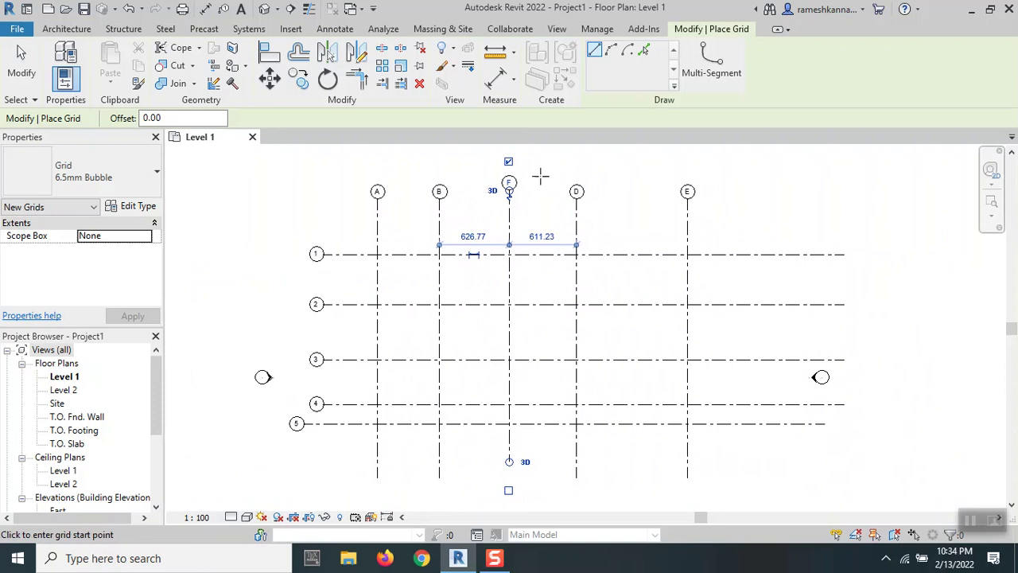
key("Escape")
key("Escape")
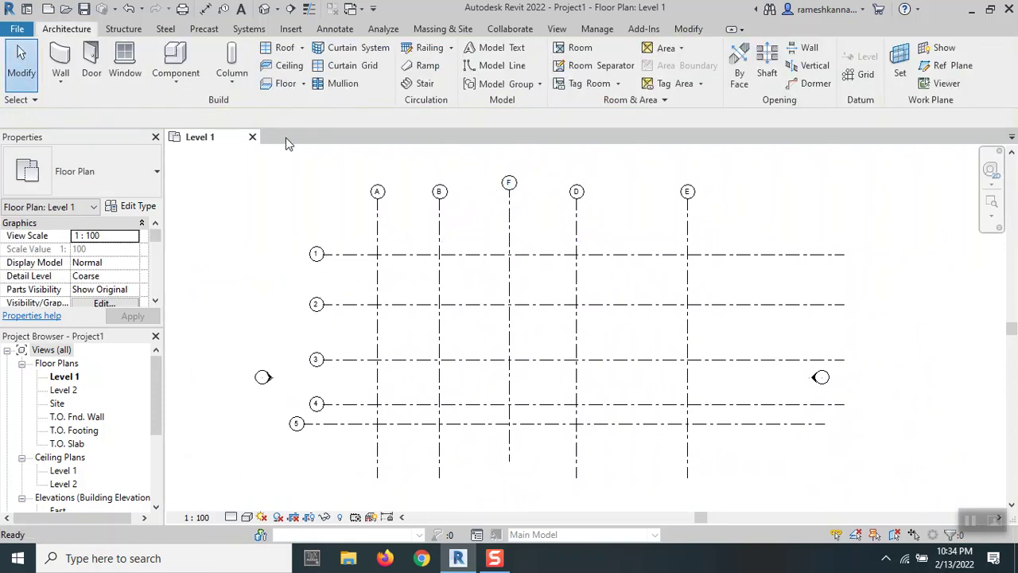